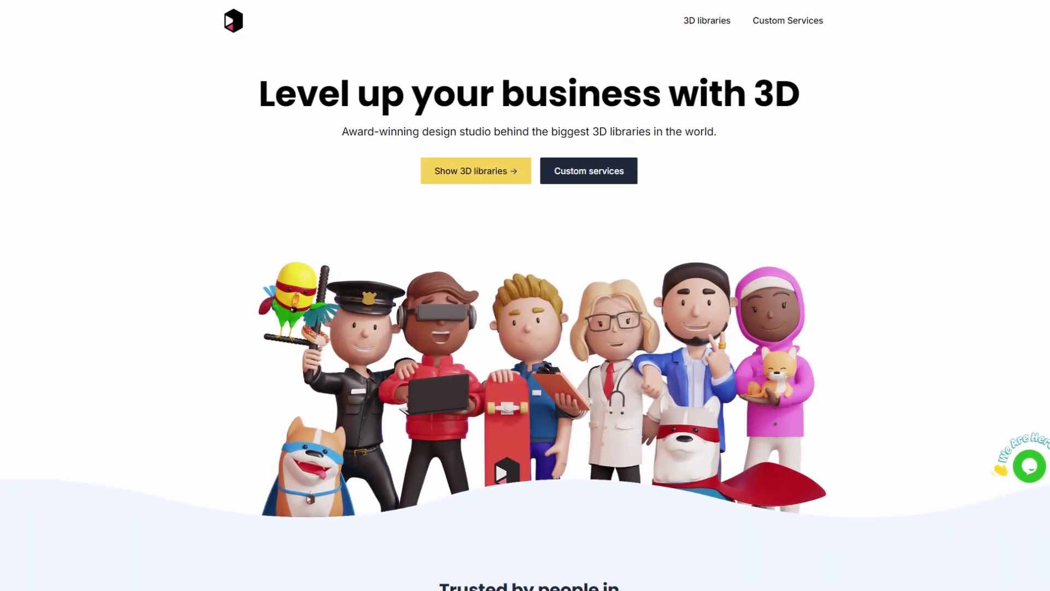
# Look through the 3D library packs and the showcase gallery on the design studio's website.
pyautogui.scroll(-8, 525, 295)
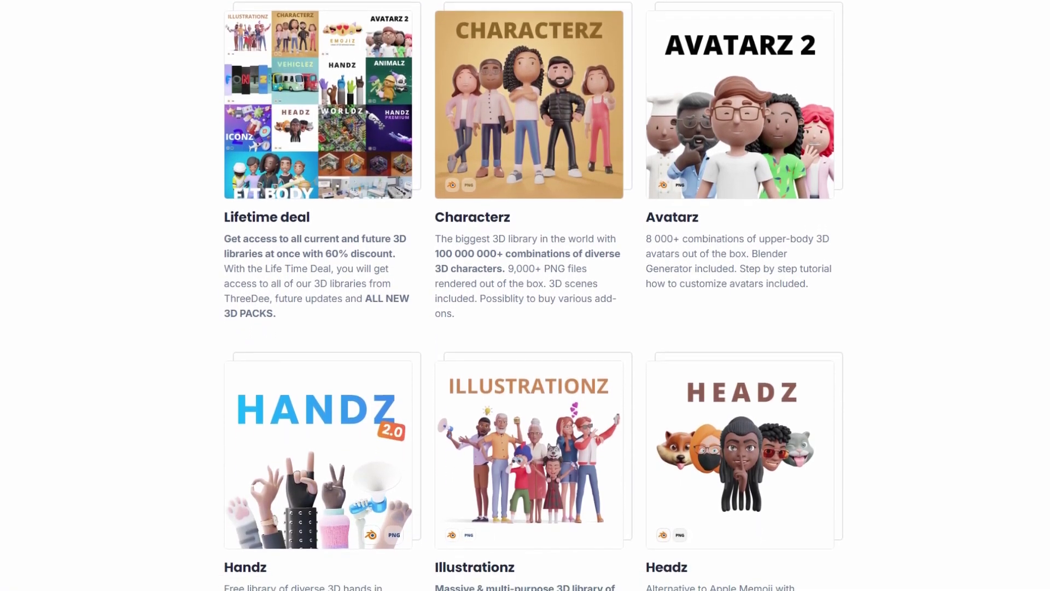
pyautogui.scroll(-10, 525, 295)
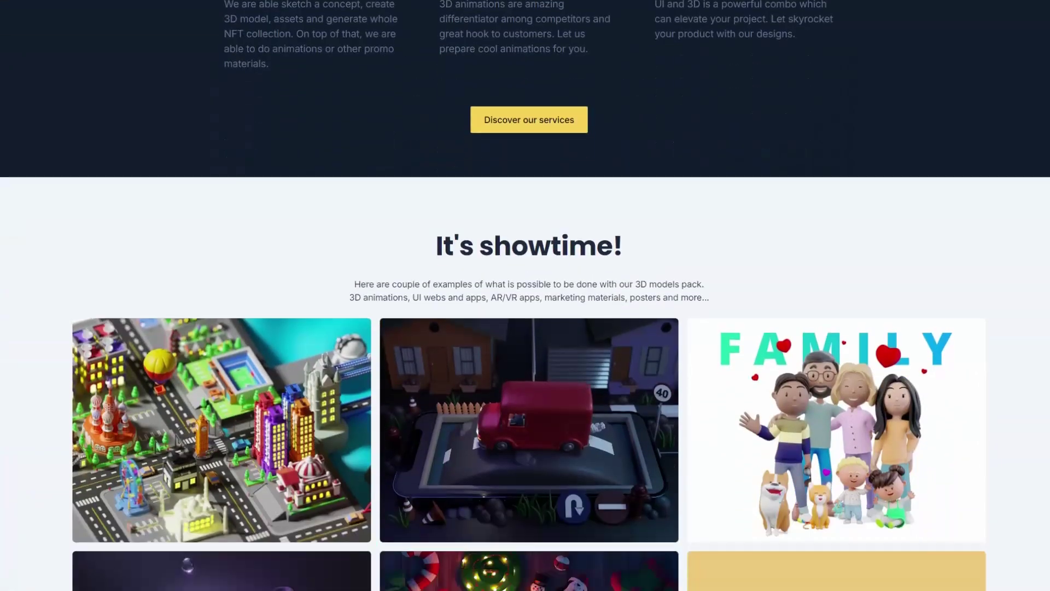
pyautogui.scroll(-2, 525, 295)
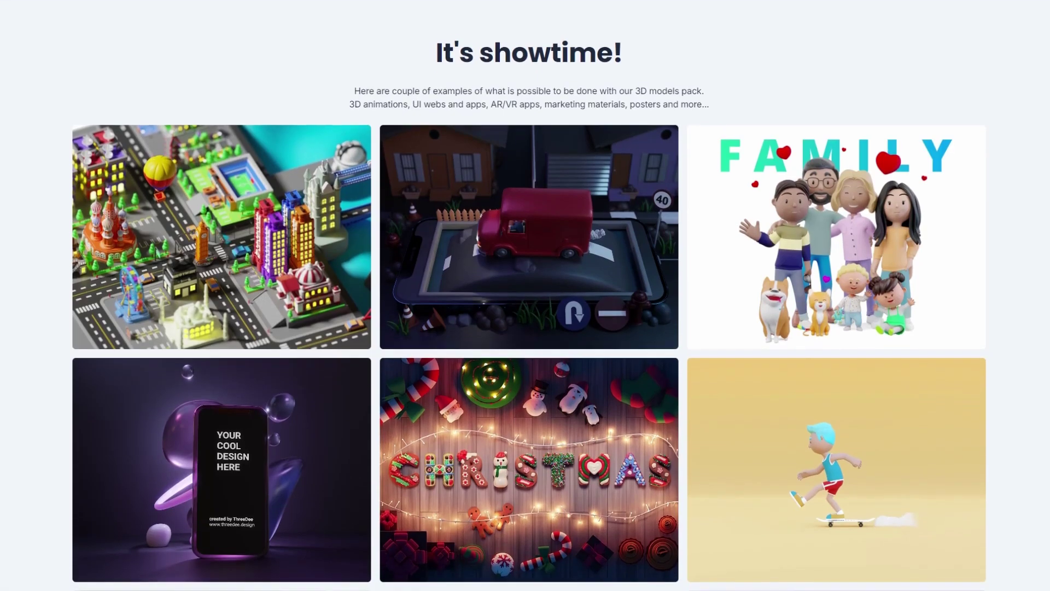
pyautogui.scroll(-2, 525, 296)
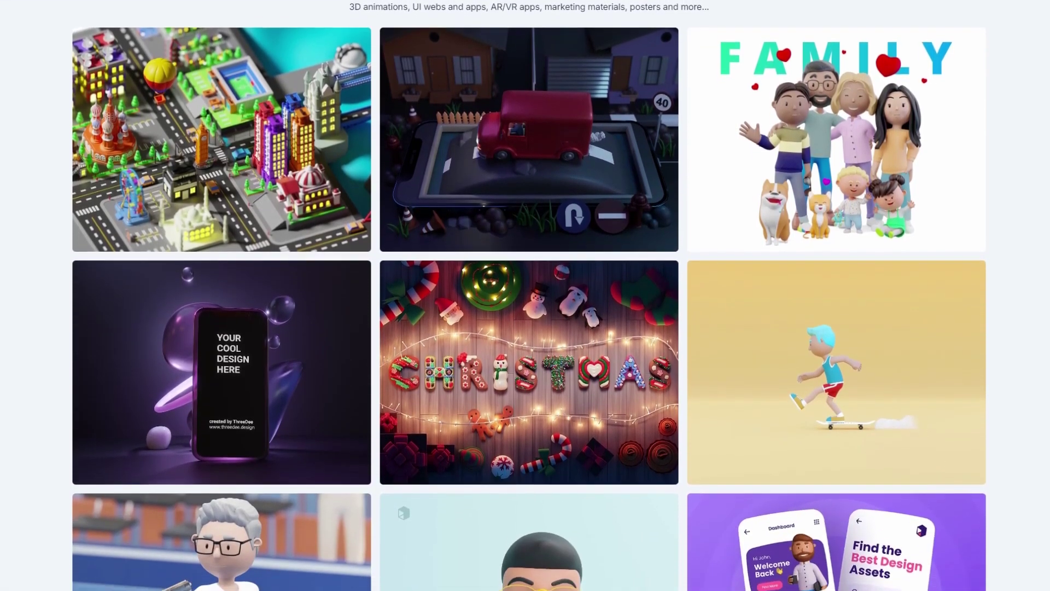
pyautogui.scroll(-2, 525, 296)
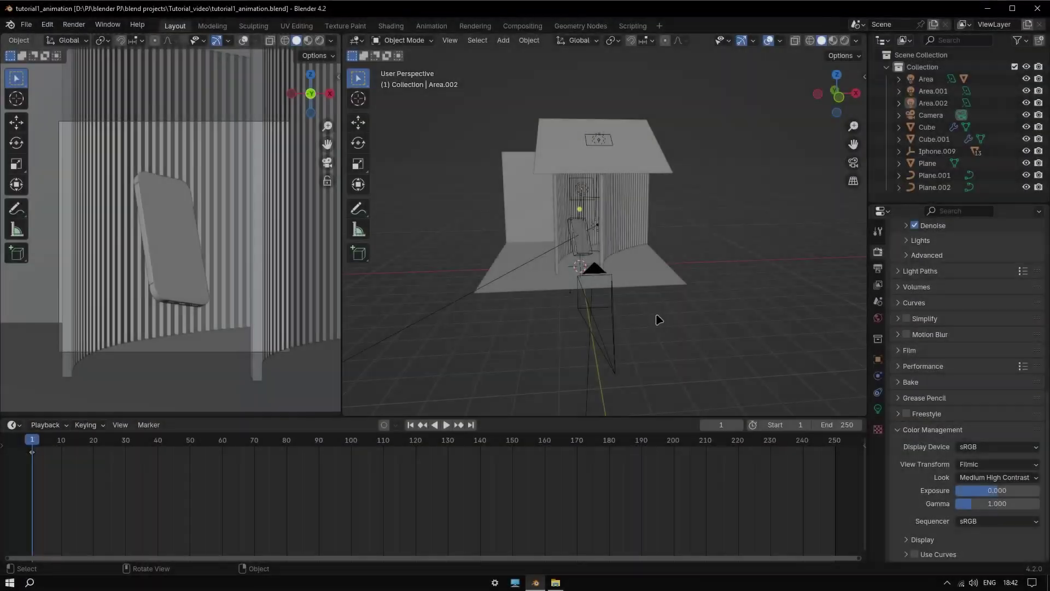
# Add a plain axes empty to the Blender scene and raise it about 1.5 m along Z to the phone's height.
pyautogui.hotkey('shift', 'a')
pyautogui.moveTo(659, 316)
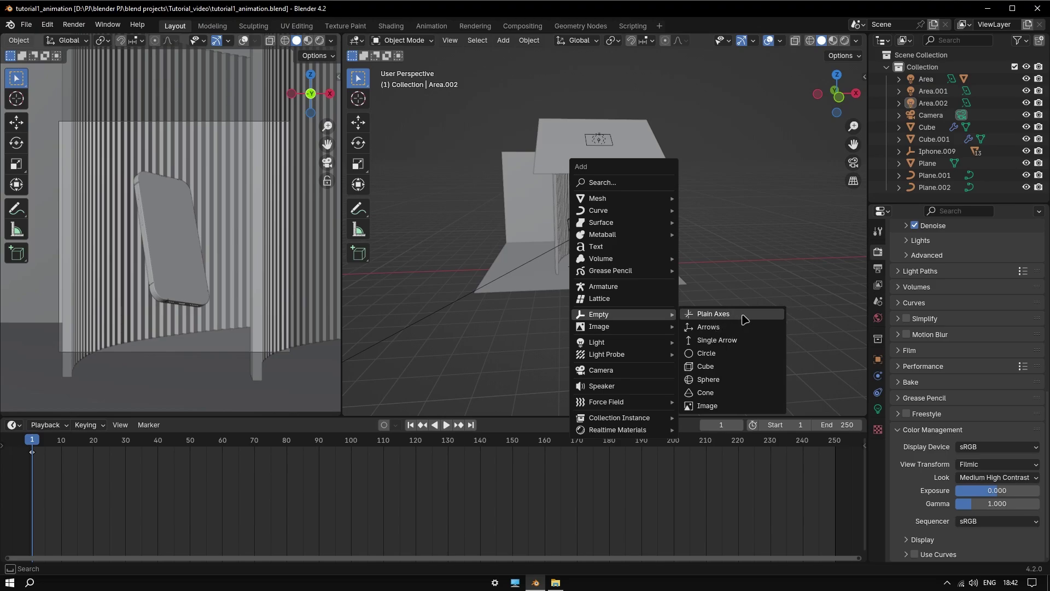
pyautogui.click(716, 316)
pyautogui.press('g')
pyautogui.press('z')
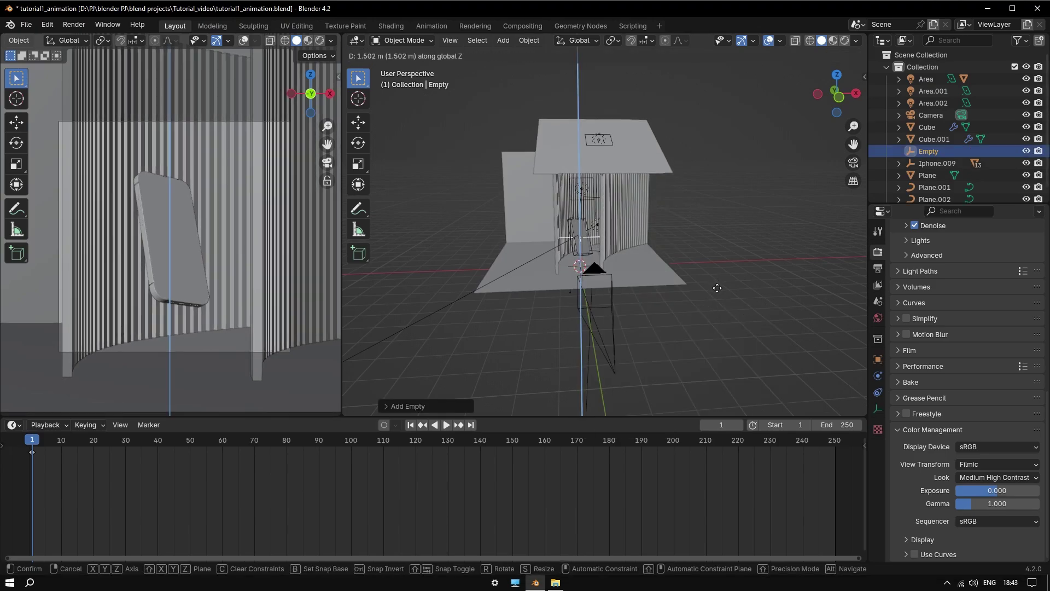
pyautogui.click(717, 288)
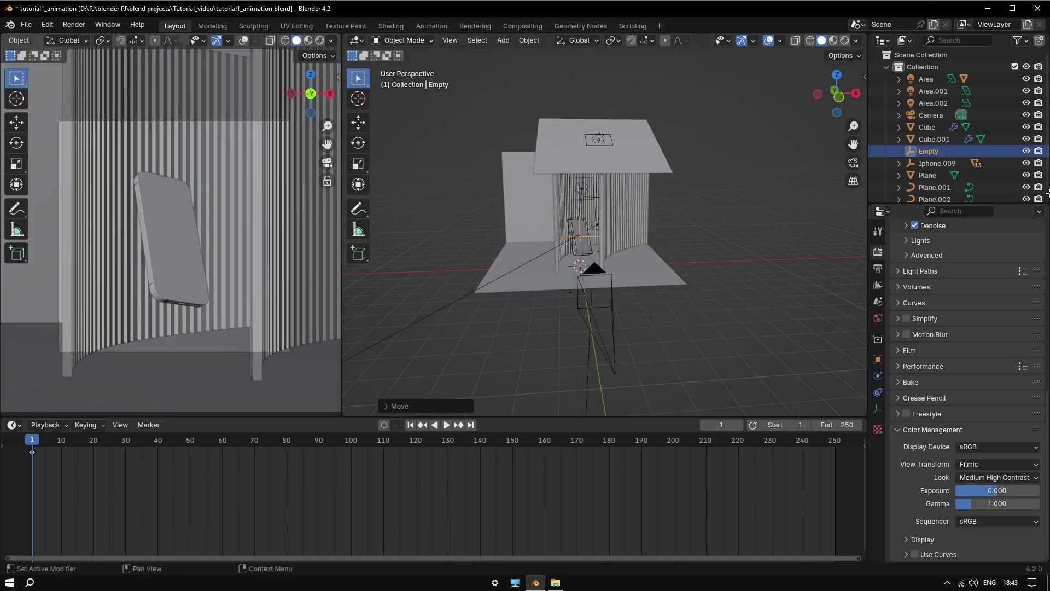
# Rename the new empty as cam_1.
pyautogui.doubleClick(928, 150)
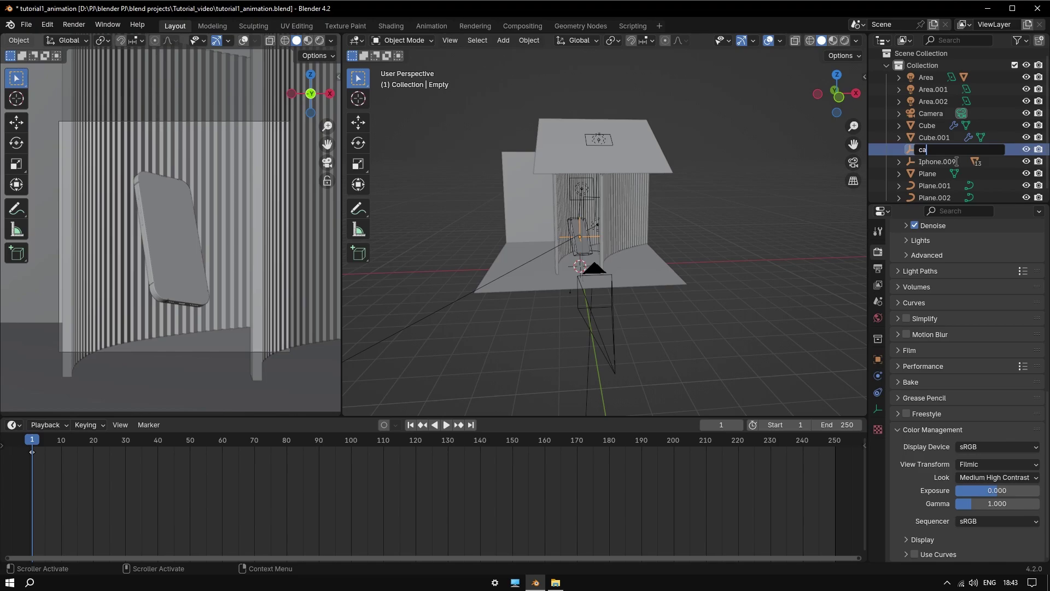
pyautogui.write('cam_1')
pyautogui.press('Return')
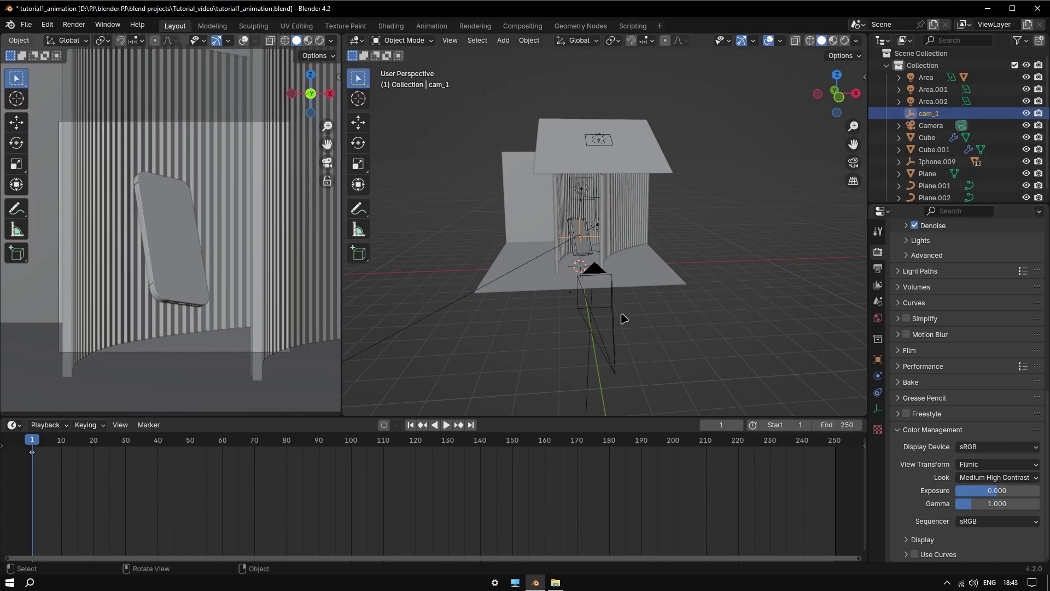
# Give the camera a Track To constraint with the cam_1 empty as its target.
pyautogui.click(612, 292)
pyautogui.click(878, 392)
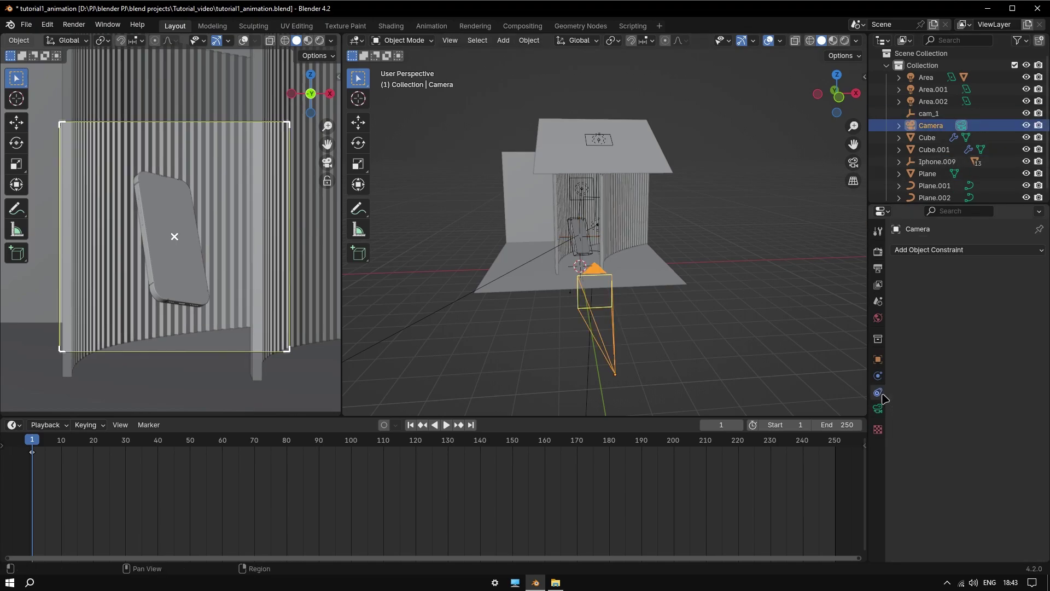
pyautogui.click(968, 252)
pyautogui.click(932, 339)
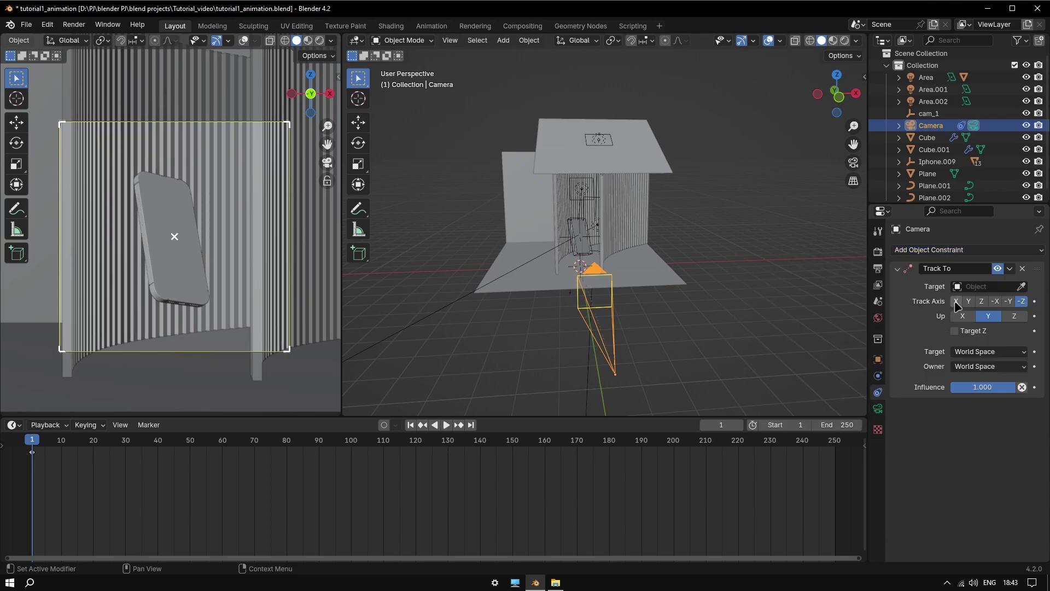
pyautogui.click(974, 286)
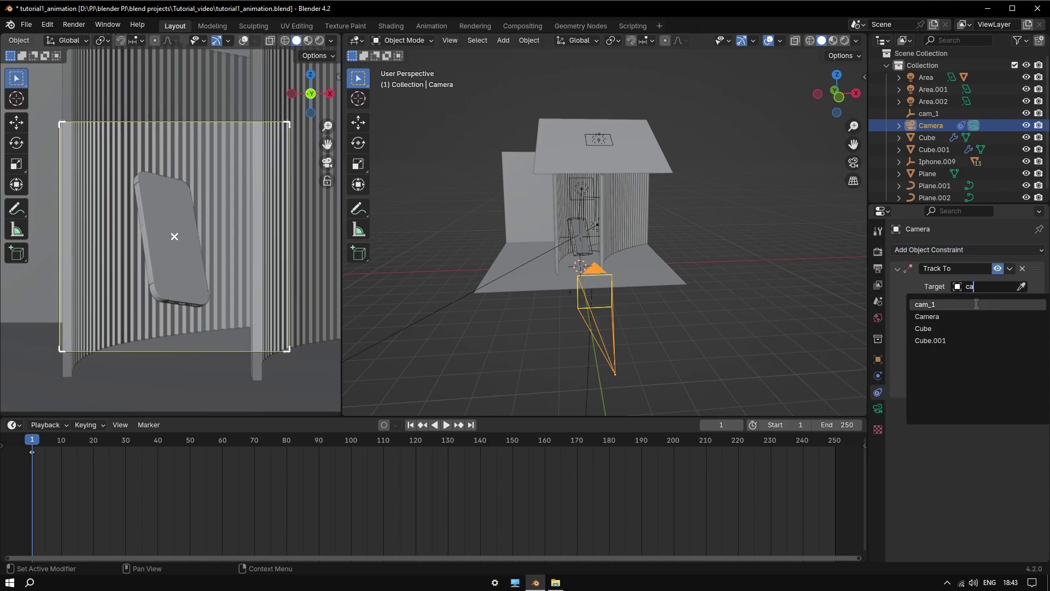
pyautogui.click(976, 304)
pyautogui.click(569, 239)
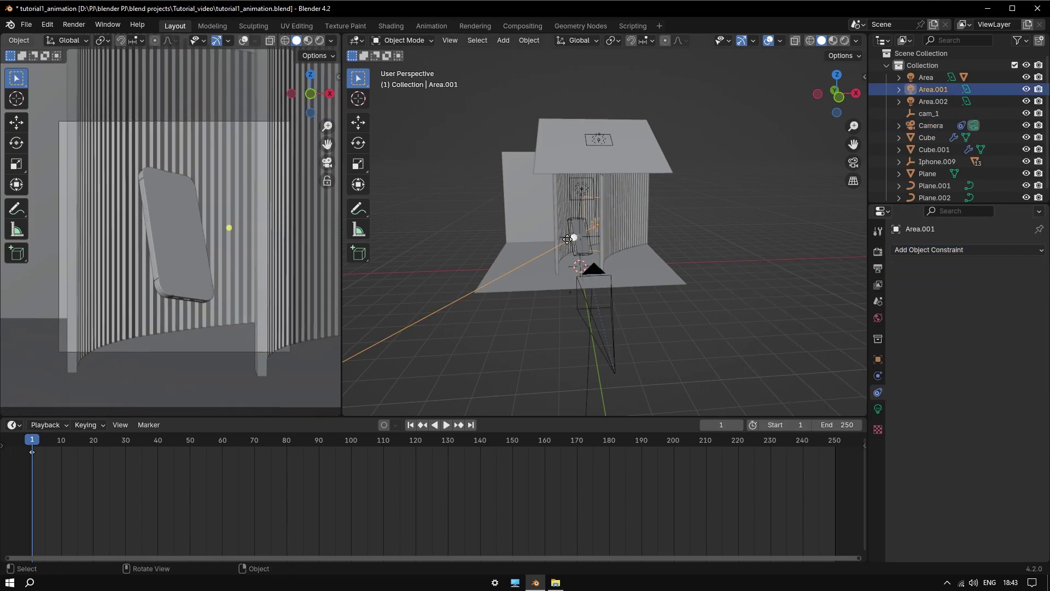
pyautogui.press('g')
pyautogui.press('Escape')
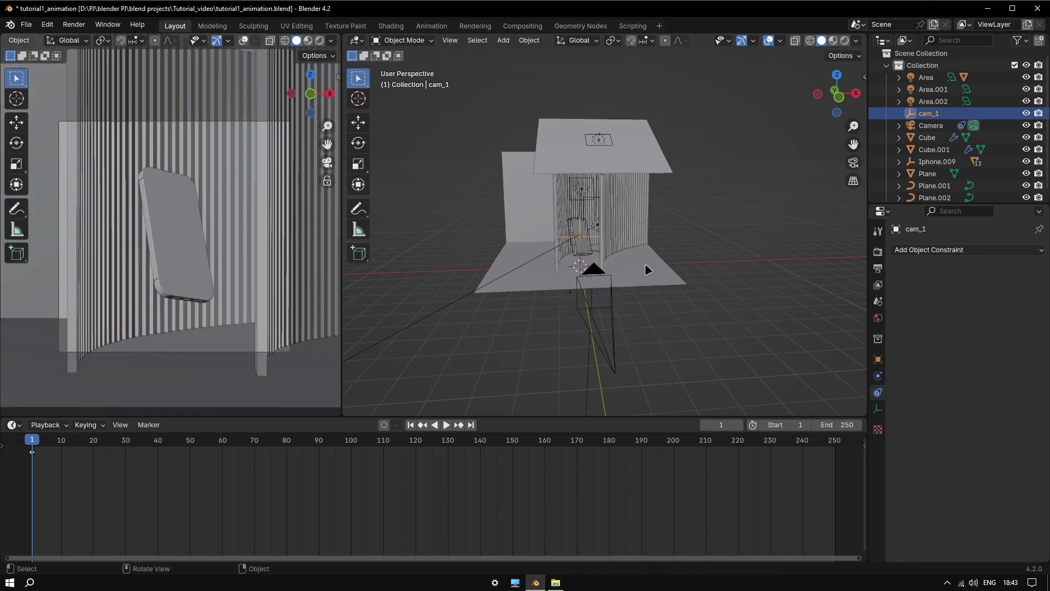
# Select the camera and save the project file.
pyautogui.click(618, 320)
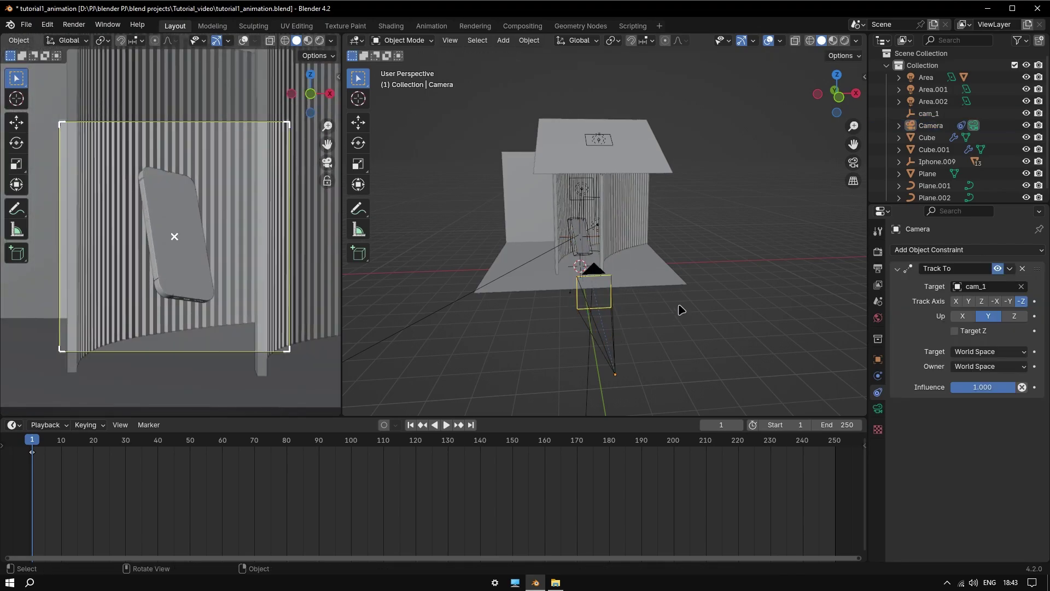
pyautogui.moveTo(680, 309); pyautogui.dragTo(656, 319, button='middle')
pyautogui.hotkey('ctrl', 's')
# Insert single keyframes on the camera's X and Y location at frame 1.
pyautogui.click(620, 345)
pyautogui.press('n')
pyautogui.rightClick(743, 102)
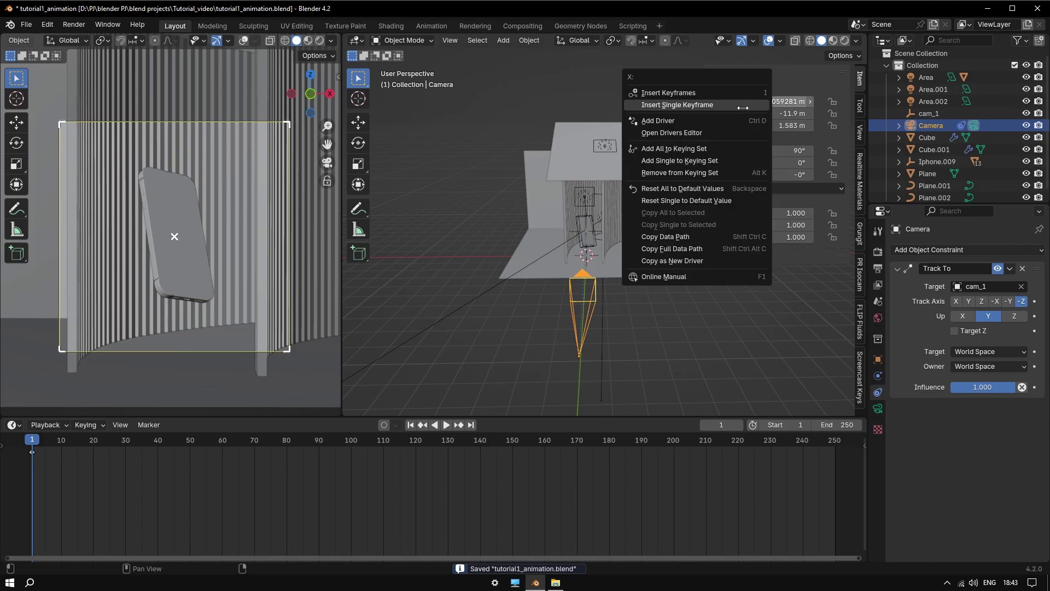
pyautogui.click(743, 106)
pyautogui.rightClick(759, 114)
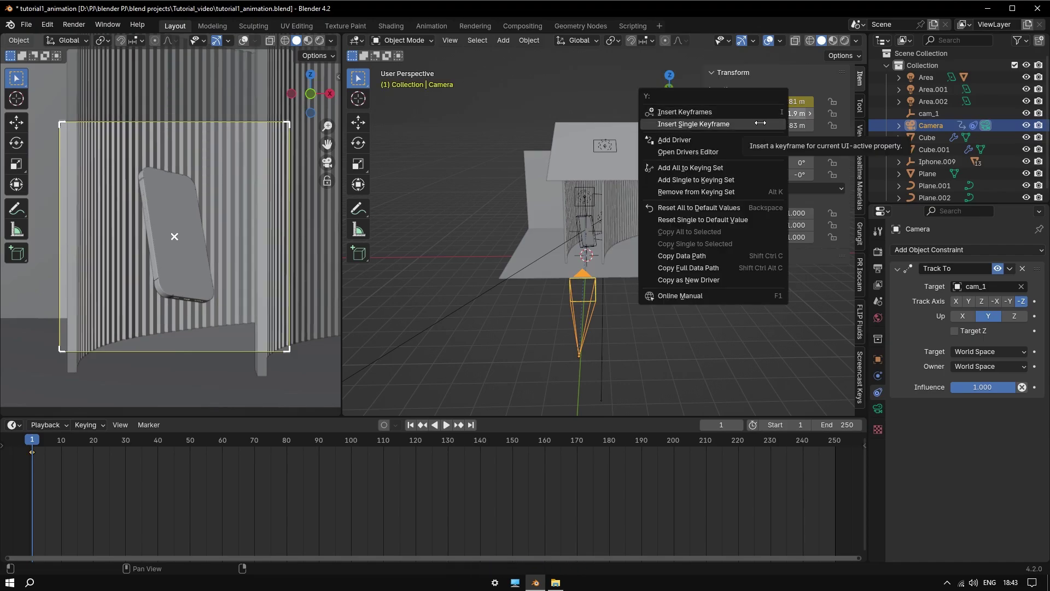
pyautogui.click(758, 125)
# At frame 27, move the camera in top view to about X -3.92 m, Y -8.75 m.
pyautogui.moveTo(595, 318); pyautogui.dragTo(613, 271, button='middle')
pyautogui.moveTo(111, 452); pyautogui.dragTo(113, 448)
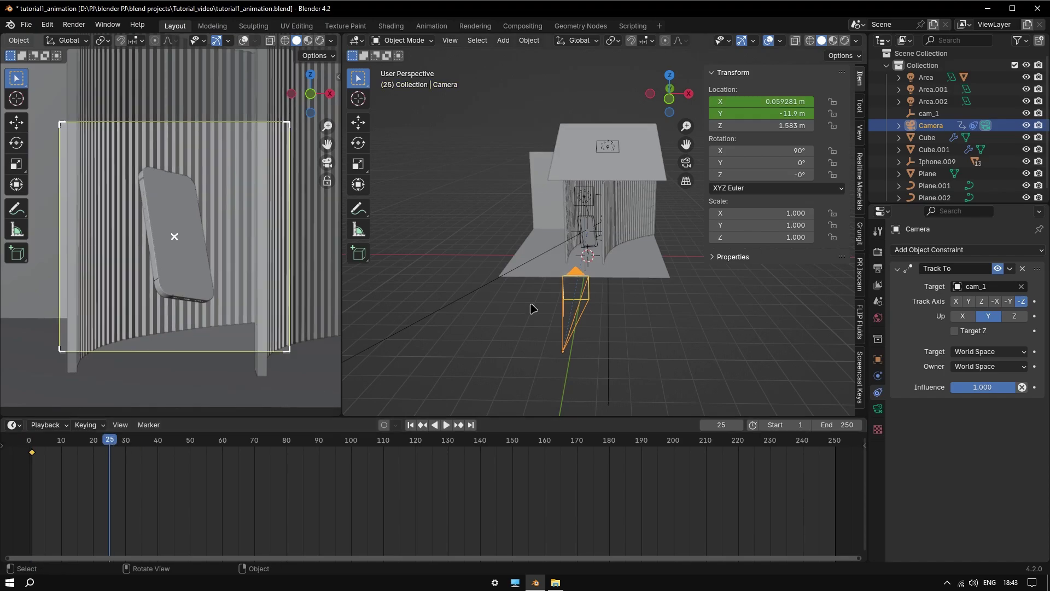
pyautogui.click(117, 443)
pyautogui.moveTo(604, 307); pyautogui.dragTo(654, 322, button='middle')
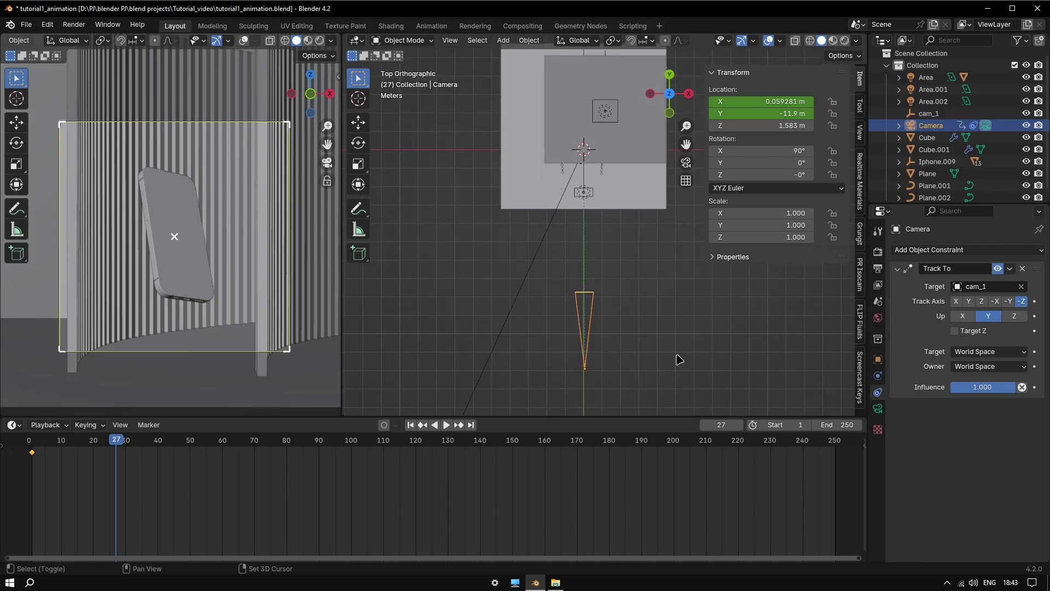
pyautogui.press('g')
pyautogui.click(586, 319)
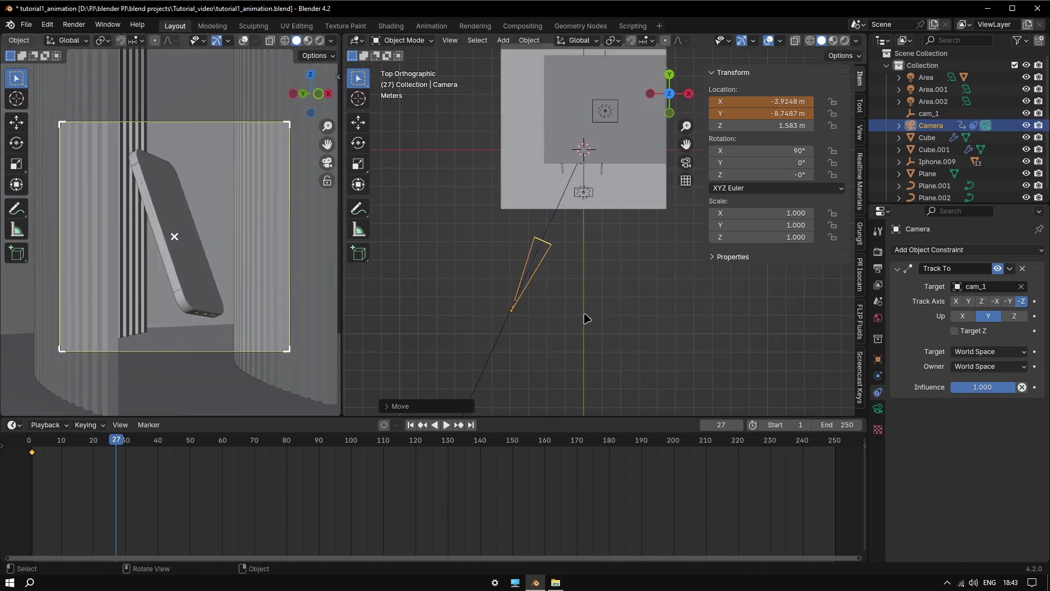
# Insert single keyframes on the camera's X and Y location at frame 27.
pyautogui.rightClick(766, 102)
pyautogui.click(767, 104)
pyautogui.rightClick(768, 112)
pyautogui.click(768, 113)
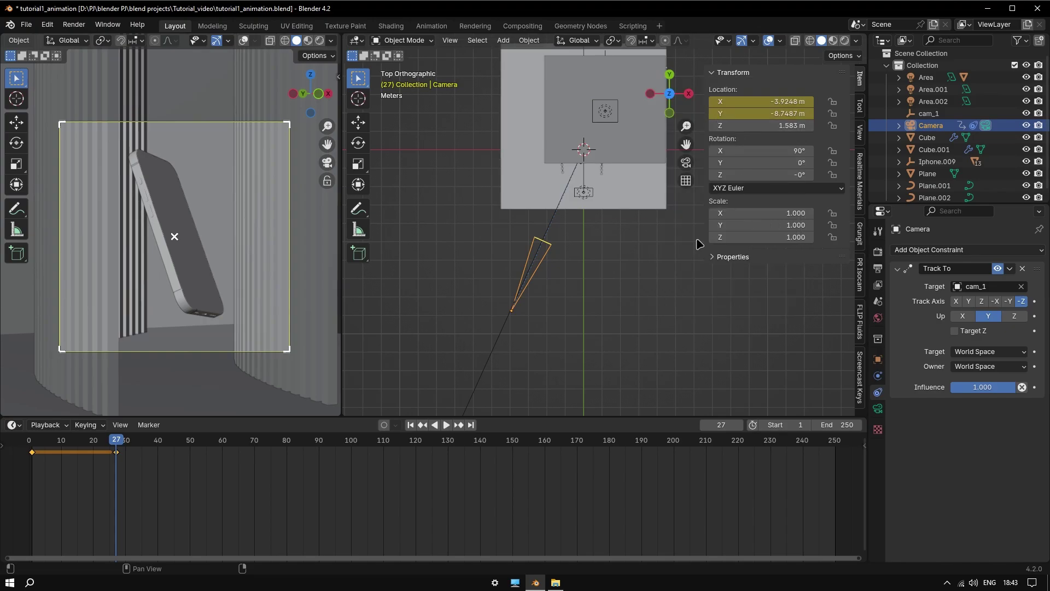
# Play the camera animation from the start up to its second keyframe.
pyautogui.hotkey('shift', 'Left')
pyautogui.press('space')
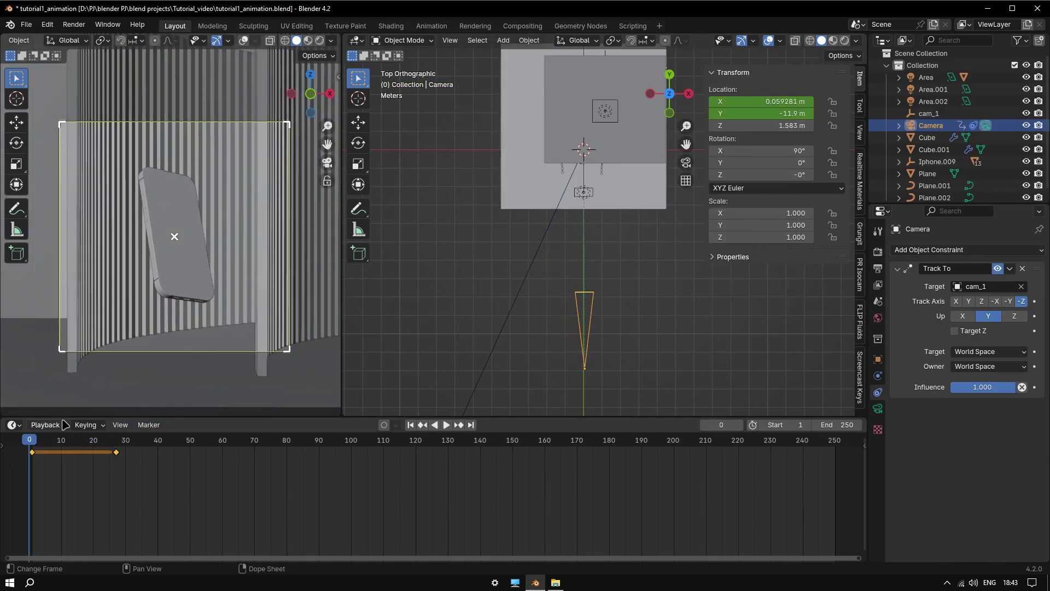
pyautogui.press('space')
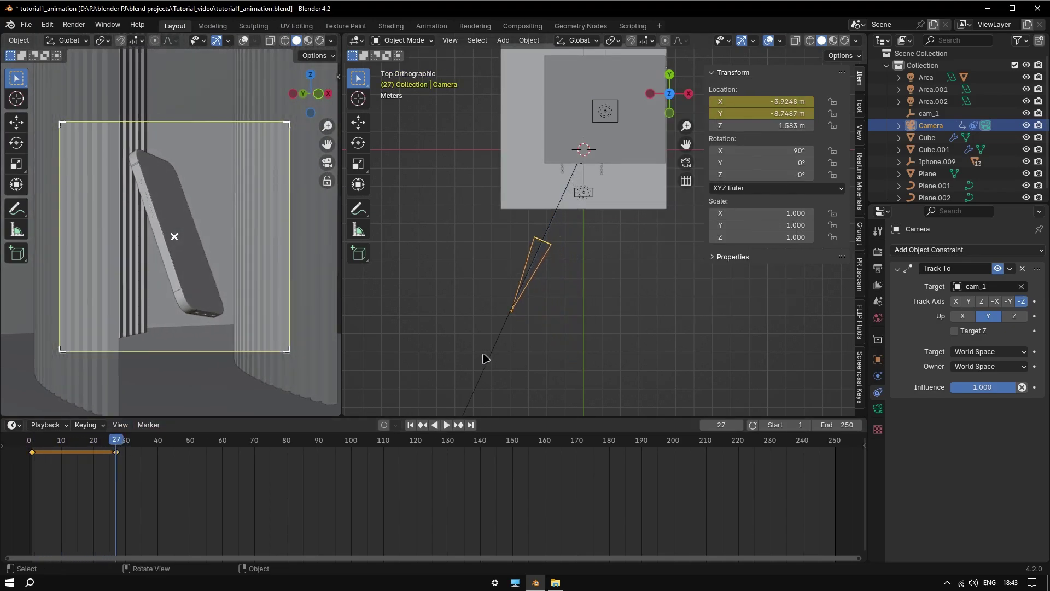
# At frame 0, duplicate the camera in place and clear the location keyframes of the copy.
pyautogui.moveTo(485, 356); pyautogui.dragTo(504, 255, button='middle')
pyautogui.moveTo(127, 446); pyautogui.dragTo(28, 446)
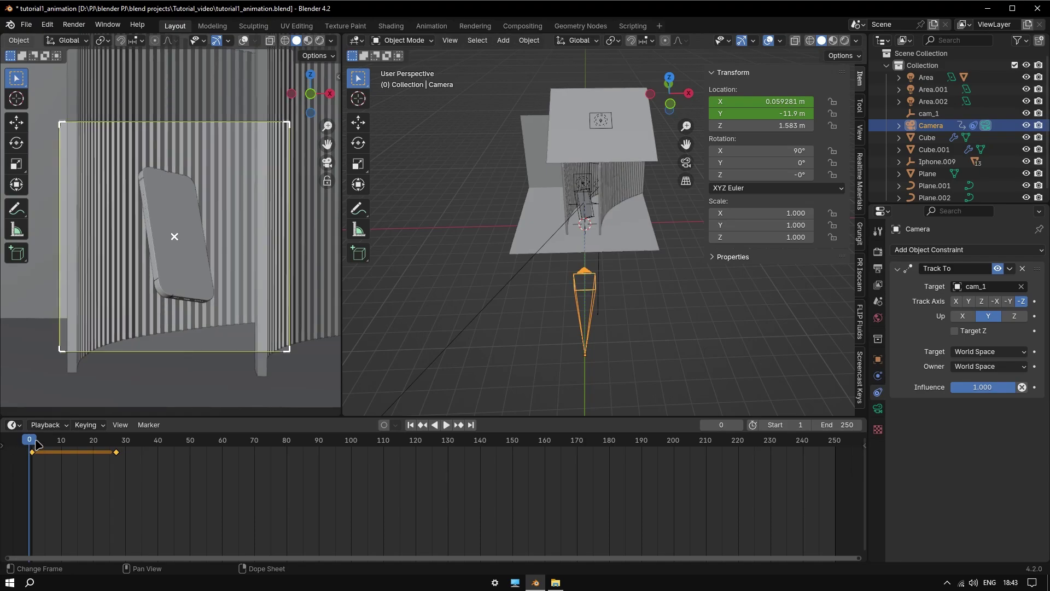
pyautogui.hotkey('shift', 'd')
pyautogui.rightClick(585, 331)
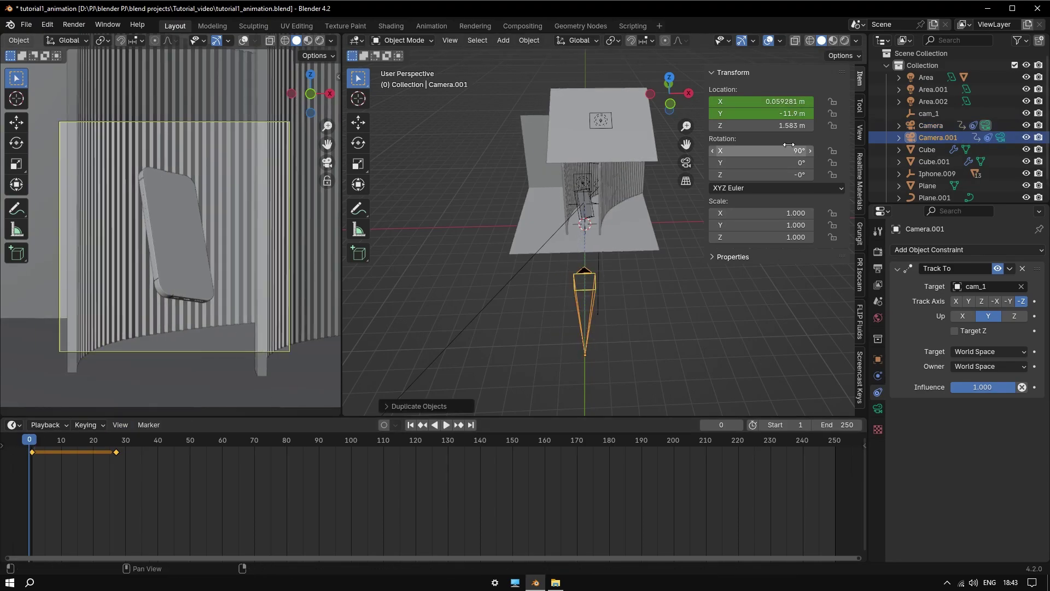
pyautogui.rightClick(788, 114)
pyautogui.click(793, 114)
# Move the duplicated camera along Y towards the phone, to about -9.6 m.
pyautogui.moveTo(697, 276); pyautogui.dragTo(636, 319, button='middle')
pyautogui.press('g')
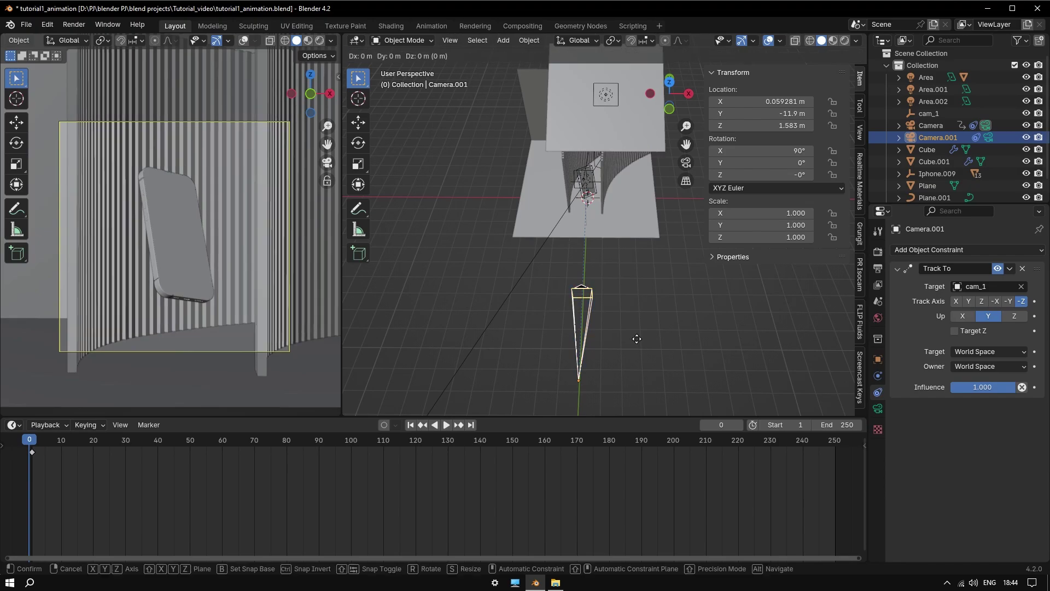
pyautogui.press('y')
pyautogui.click(645, 287)
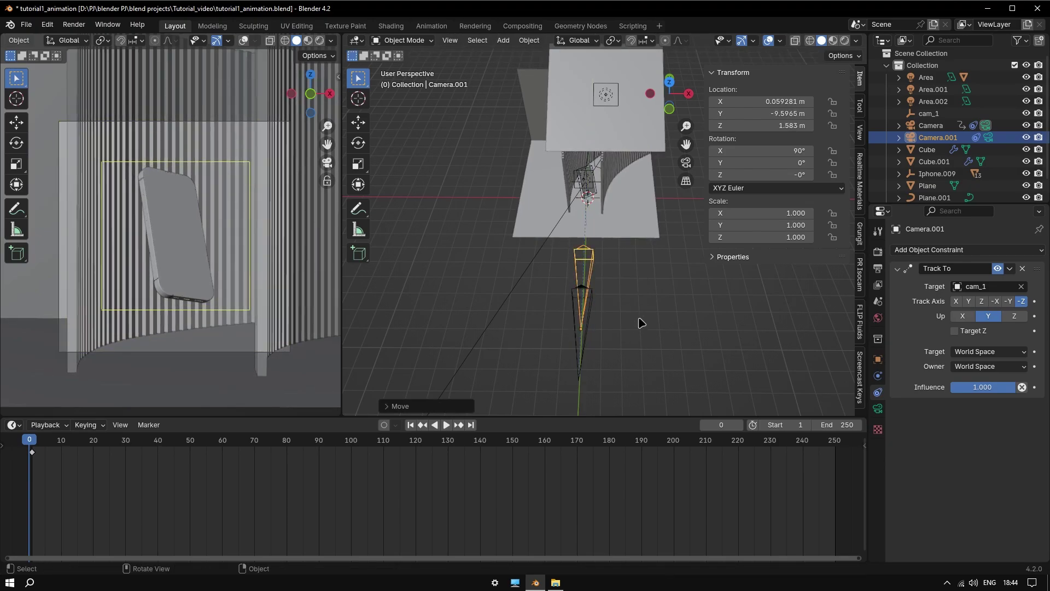
# Set the duplicated camera's focal length to 50 mm.
pyautogui.moveTo(698, 331); pyautogui.dragTo(722, 293, button='middle')
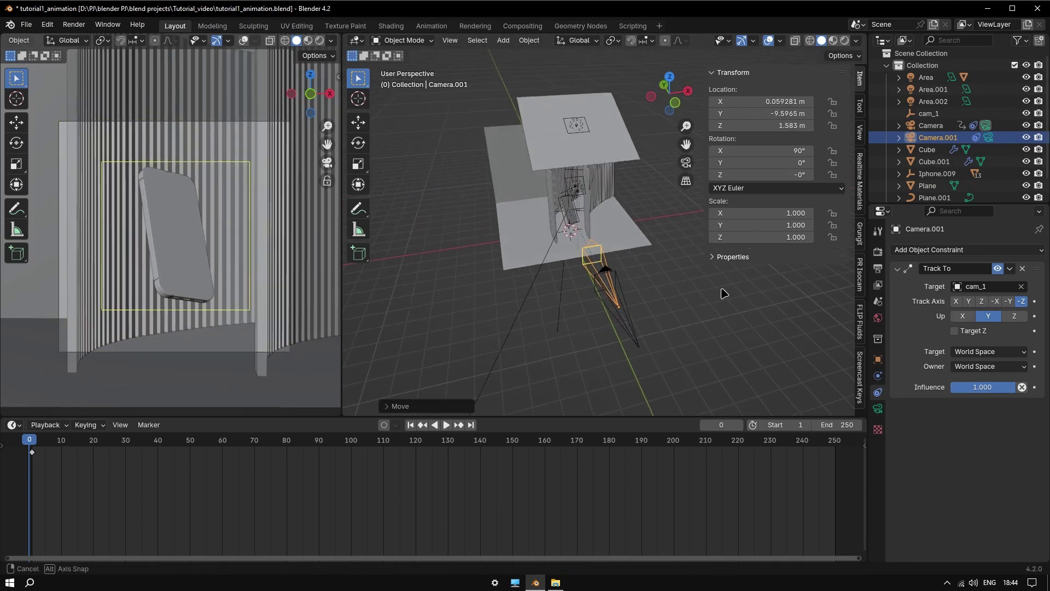
pyautogui.click(878, 407)
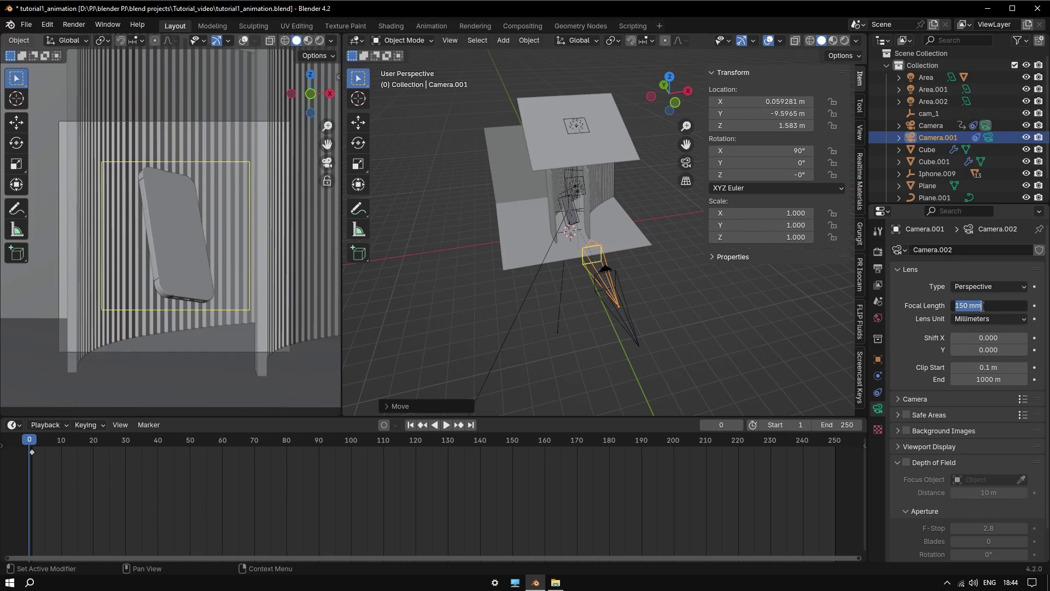
pyautogui.write('50')
pyautogui.press('Return')
# Bind the duplicated camera to a timeline marker at frame 27.
pyautogui.moveTo(555, 285); pyautogui.dragTo(651, 341, button='middle')
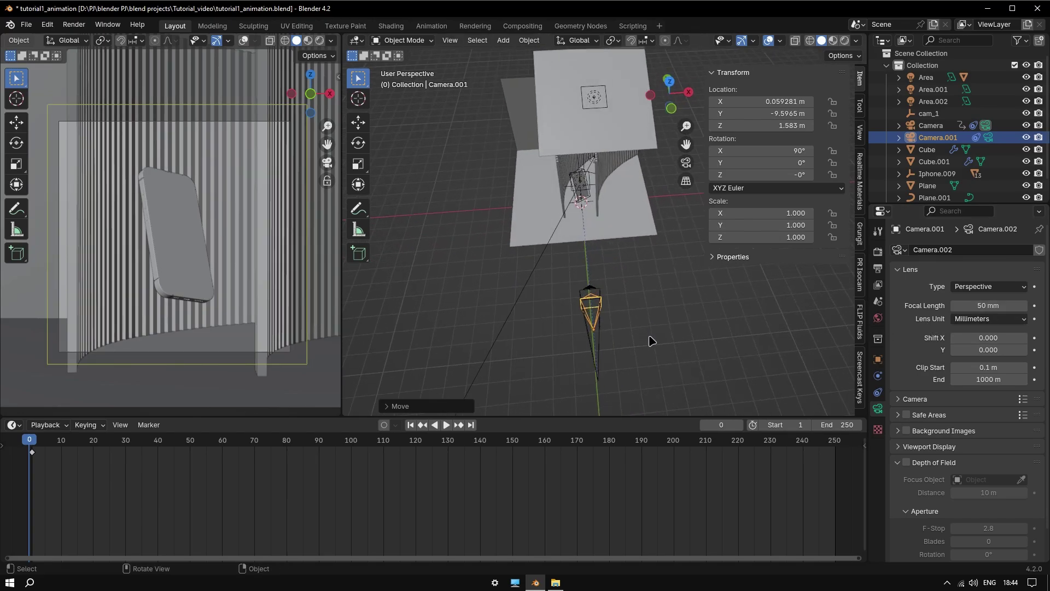
pyautogui.moveTo(80, 450); pyautogui.dragTo(123, 449)
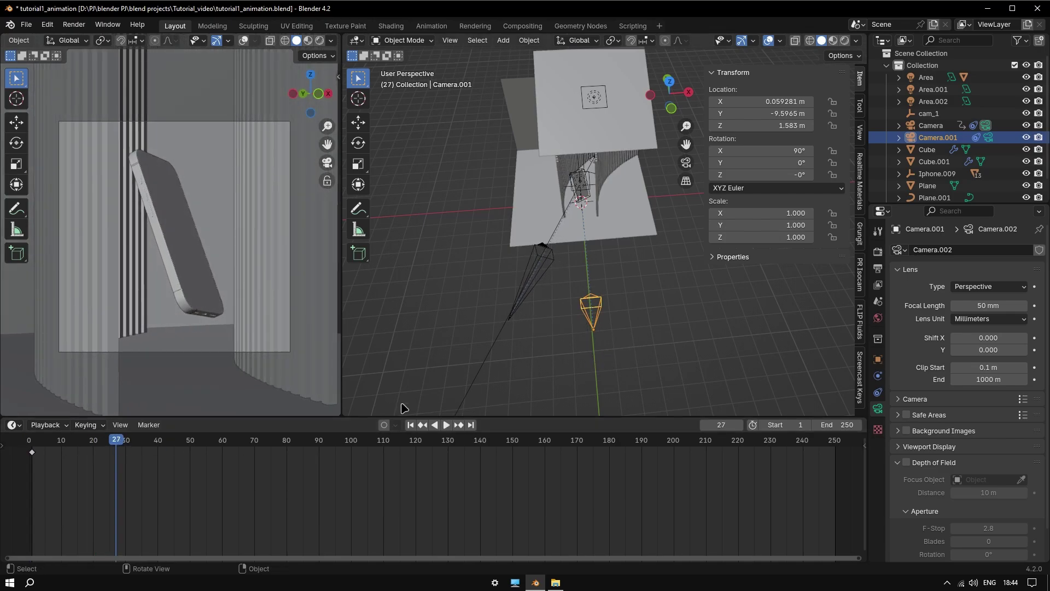
pyautogui.hotkey('ctrl', 'b')
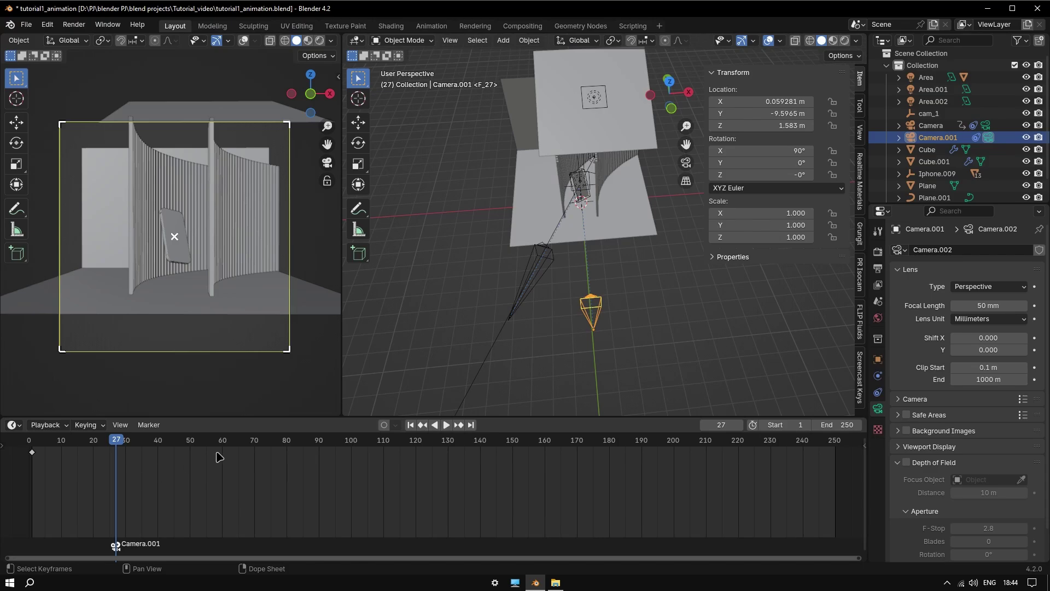
# Bind the original camera to a timeline marker at frame 1.
pyautogui.click(533, 295)
pyautogui.click(35, 449)
pyautogui.press('space')
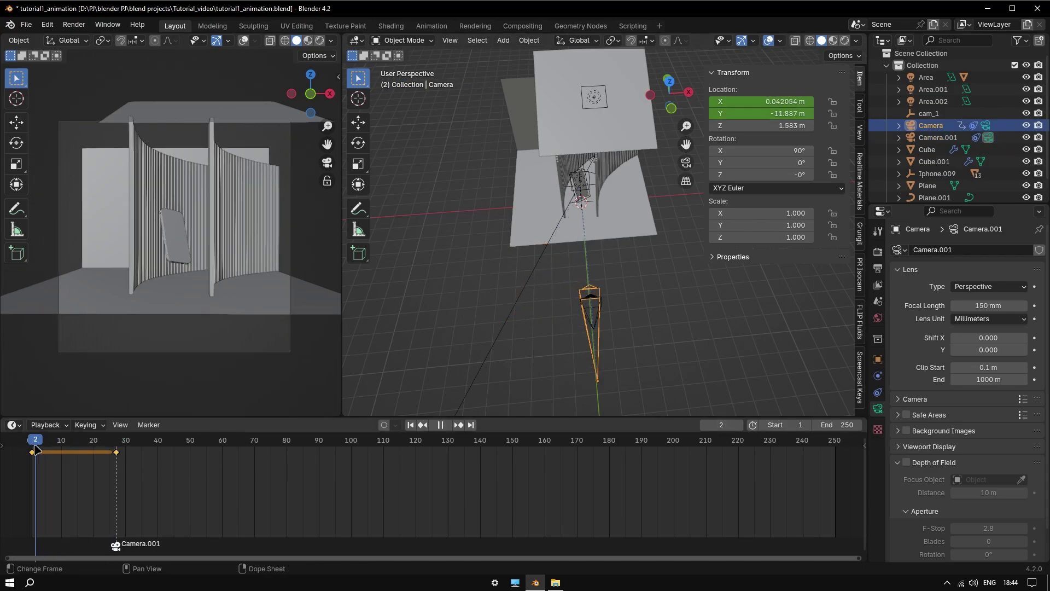
pyautogui.press('space')
pyautogui.hotkey('ctrl', 'b')
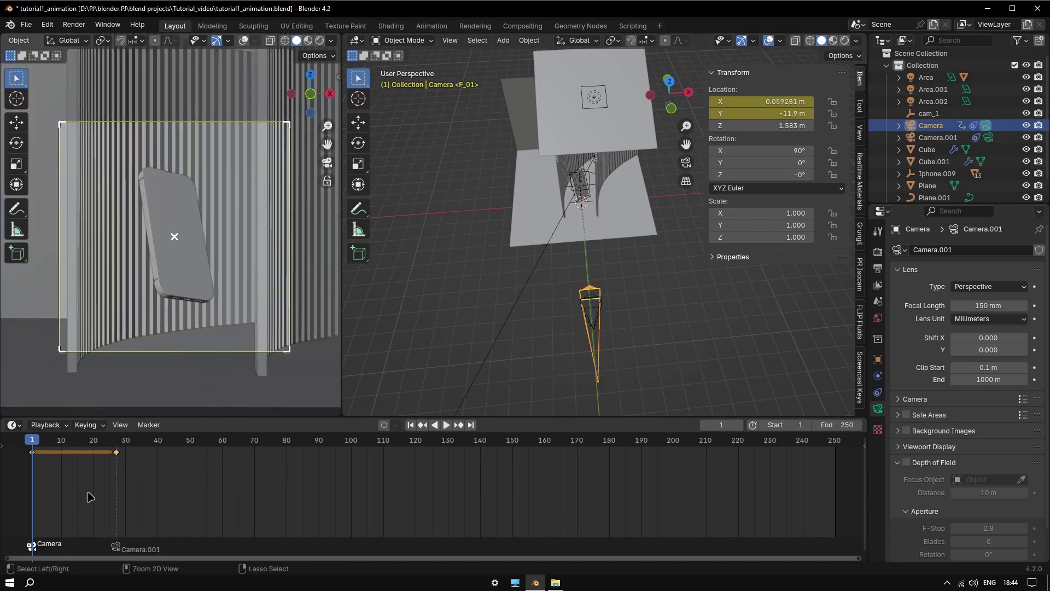
# Play the animation through to frame 29, then move the second camera along Y behind the phone, to about 2.34 m.
pyautogui.press('space')
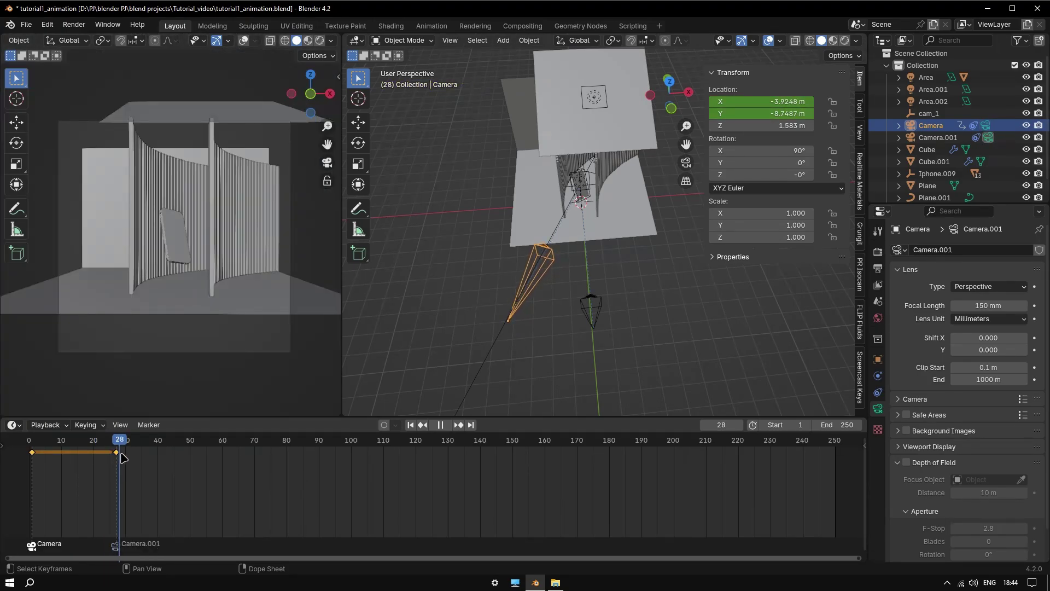
pyautogui.press('space')
pyautogui.click(591, 311)
pyautogui.moveTo(696, 277); pyautogui.dragTo(654, 231, button='middle')
pyautogui.press('KP_7')
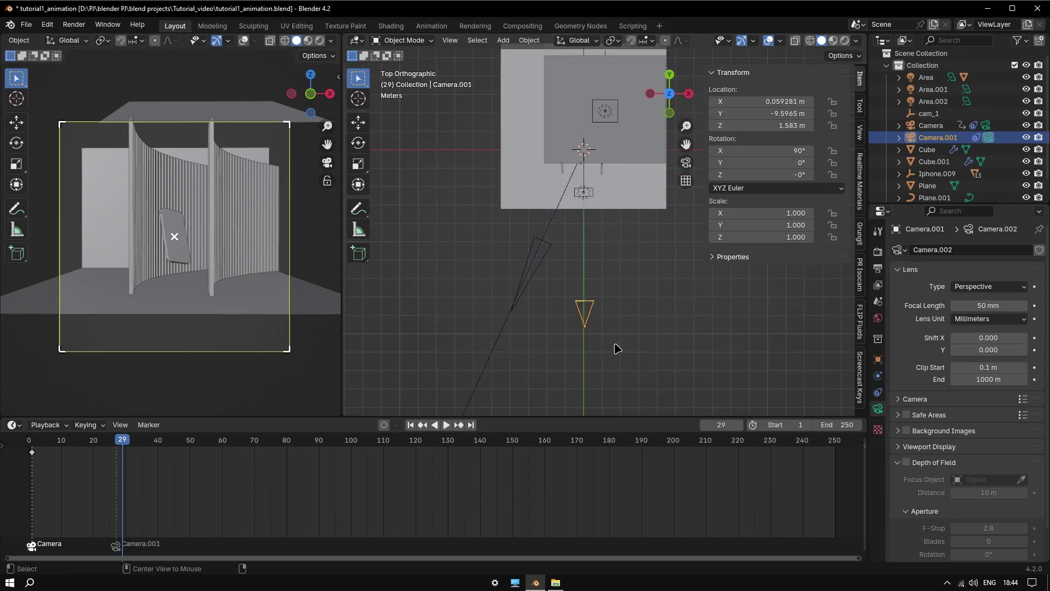
pyautogui.press('g')
pyautogui.press('y')
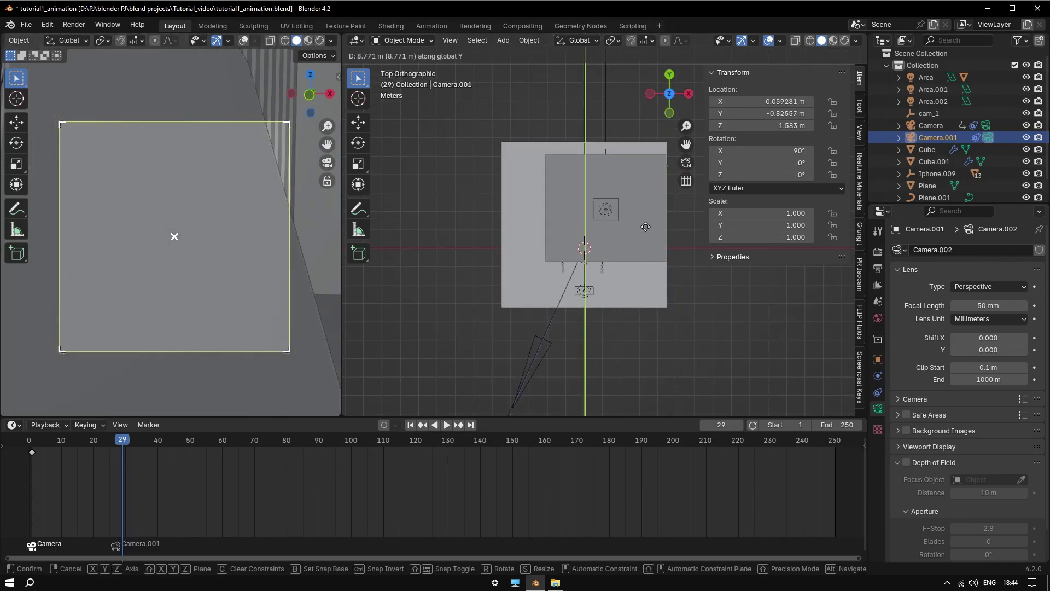
pyautogui.click(658, 257)
pyautogui.moveTo(657, 326); pyautogui.dragTo(598, 298, button='middle')
pyautogui.press('g')
pyautogui.press('y')
pyautogui.click(628, 301)
# Duplicate the cam_1 empty in place and rename the copy cam_2.
pyautogui.click(587, 272)
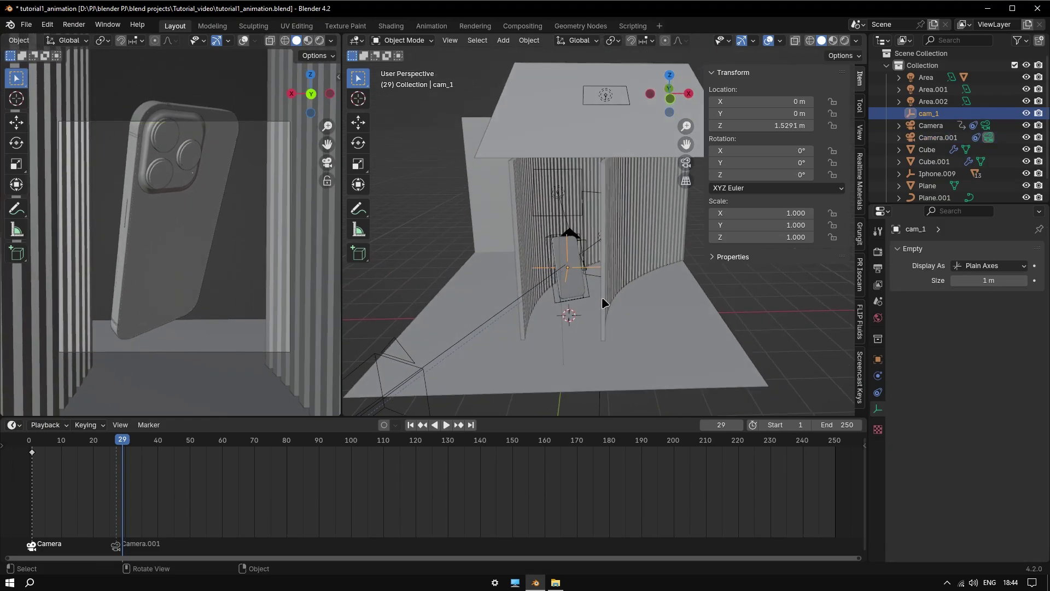
pyautogui.hotkey('shift', 'd')
pyautogui.press('Escape')
pyautogui.doubleClick(936, 127)
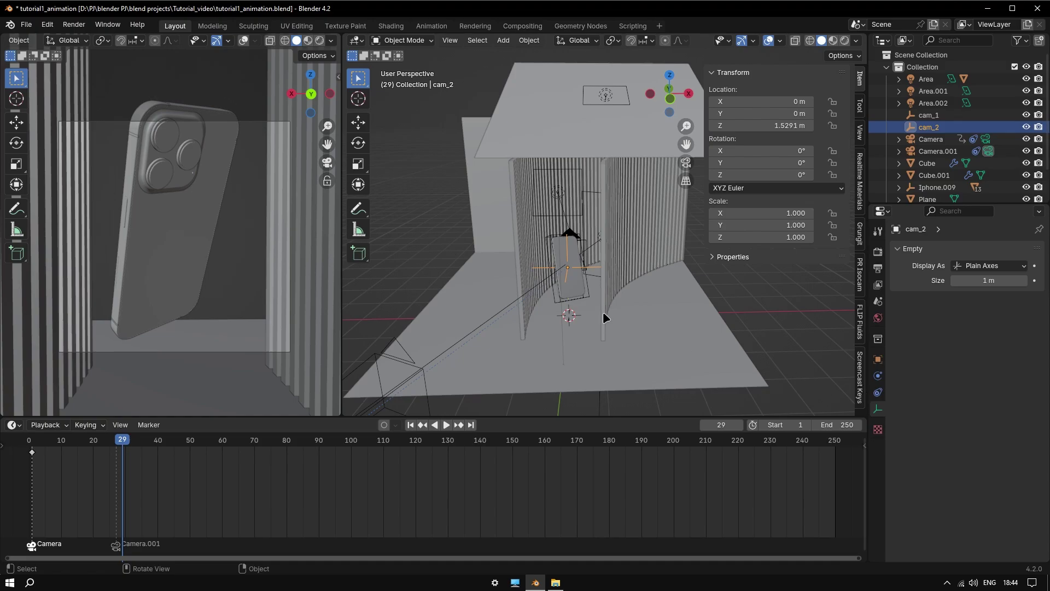
# Raise the cam_2 empty along Z to about 2.04 m and scale it down to about 0.42.
pyautogui.press('g')
pyautogui.press('z')
pyautogui.click(645, 296)
pyautogui.press('s')
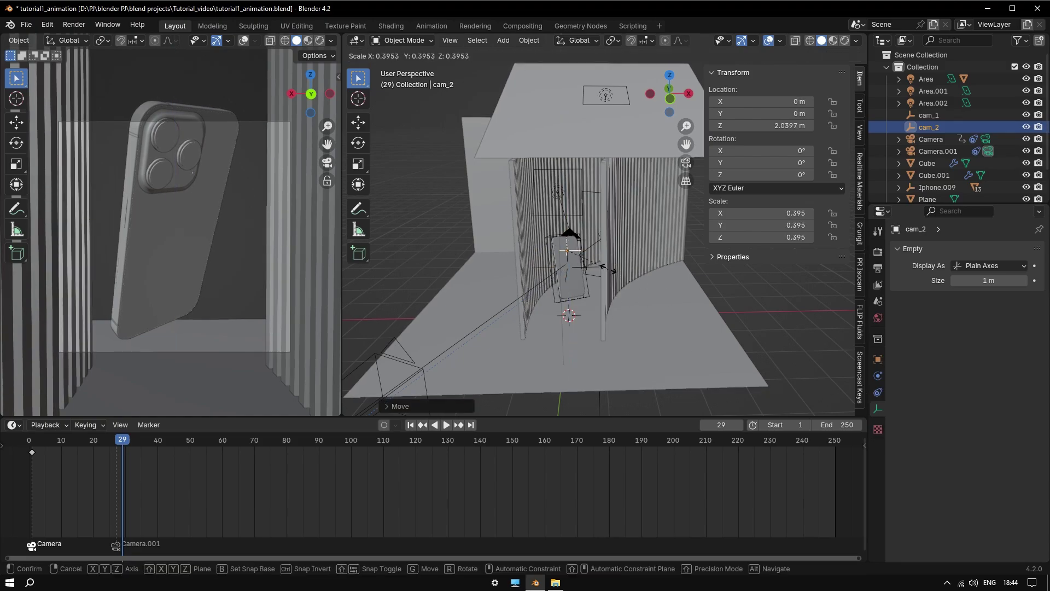
pyautogui.click(610, 290)
# Set the target of the second camera's Track To constraint to cam_2.
pyautogui.scroll(5, 612, 295)
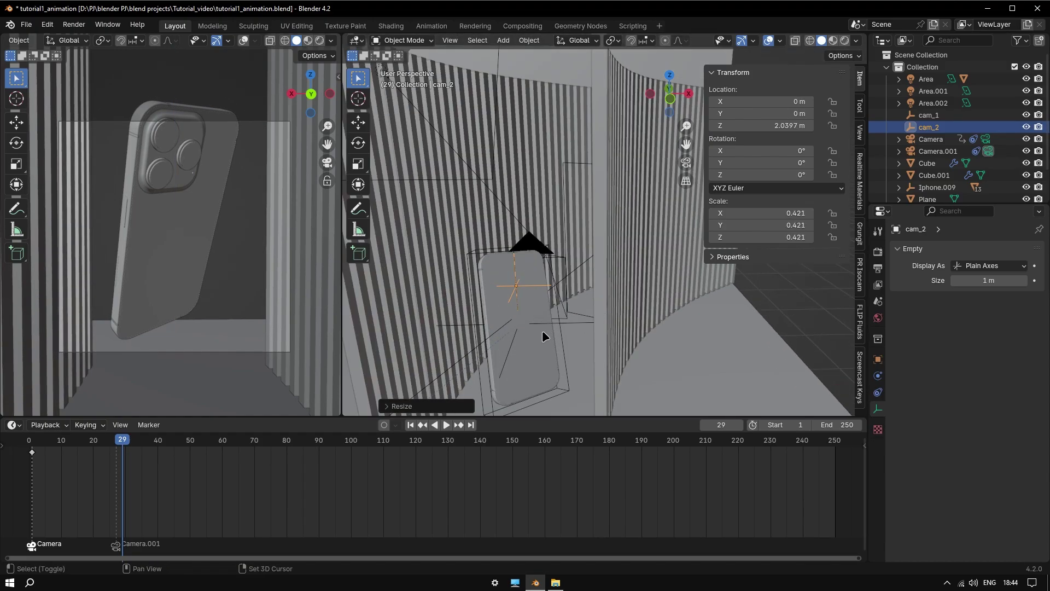
pyautogui.keyDown('shift'); pyautogui.moveTo(542, 330); pyautogui.dragTo(569, 234, button='middle'); pyautogui.keyUp('shift')
pyautogui.scroll(2, 632, 253)
pyautogui.scroll(1, 568, 234)
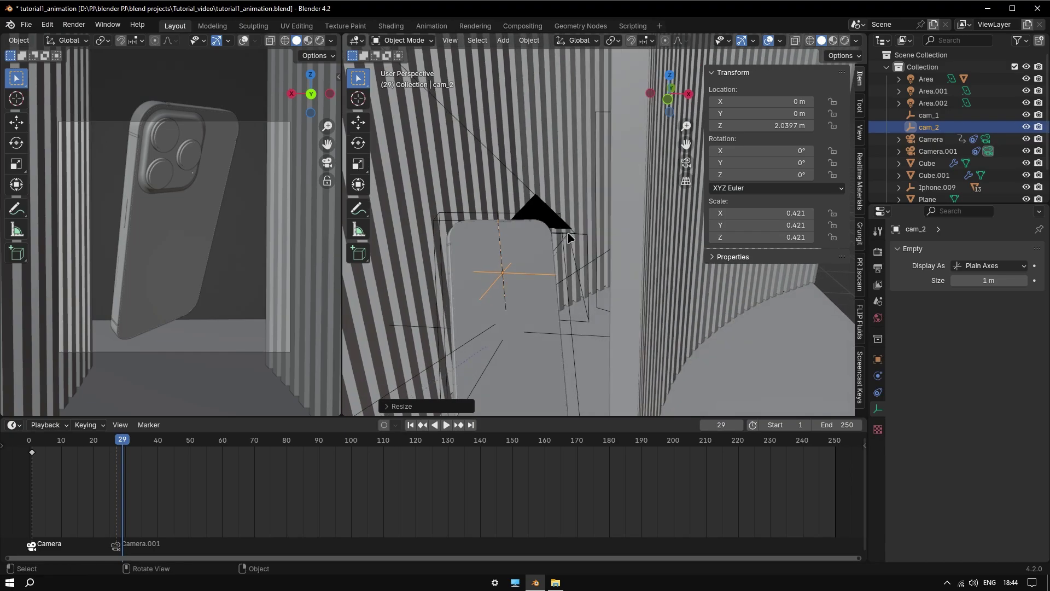
pyautogui.click(569, 235)
pyautogui.click(878, 393)
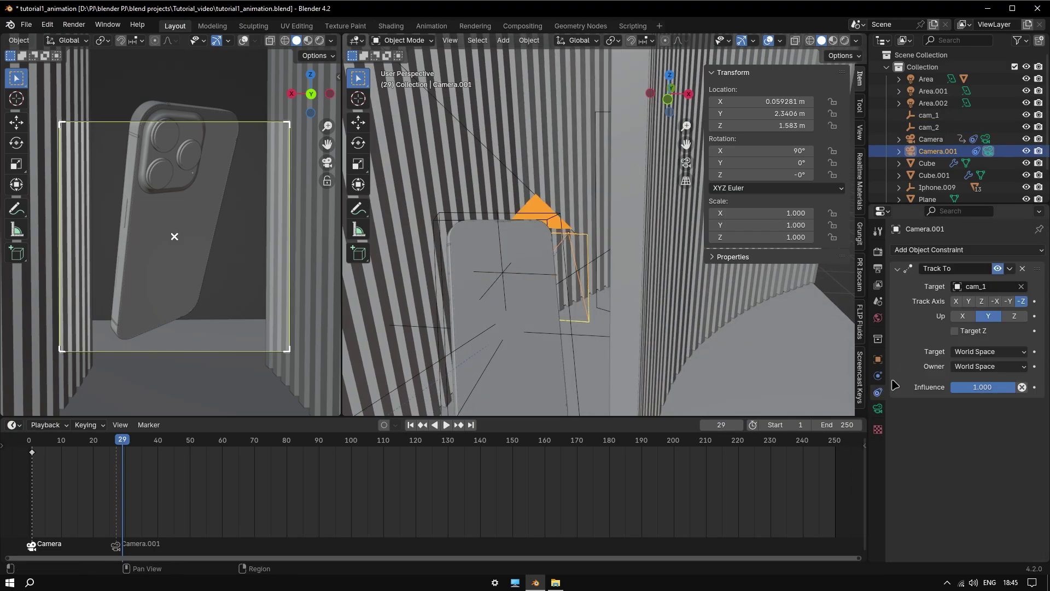
pyautogui.click(1001, 286)
pyautogui.click(976, 344)
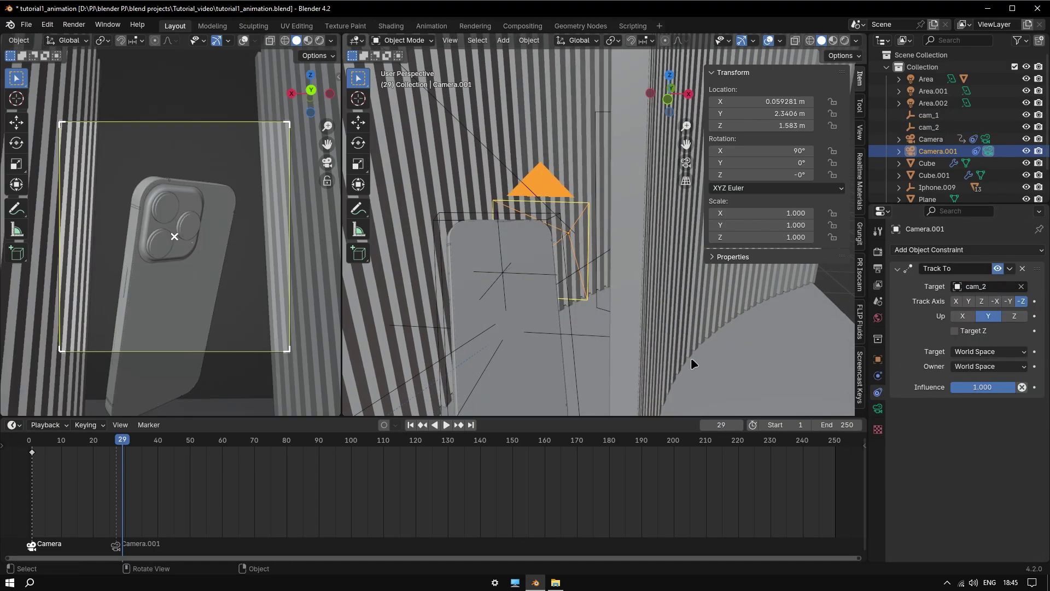
# Move the cam_2 empty along Y and Z to aim the second camera at the phone's rear lenses.
pyautogui.click(503, 275)
pyautogui.moveTo(589, 293); pyautogui.dragTo(645, 330, button='middle')
pyautogui.press('g')
pyautogui.press('y')
pyautogui.click(653, 354)
pyautogui.press('g')
pyautogui.press('z')
pyautogui.click(714, 334)
# Move the second camera closer to the phone's lenses, to about 1.05 m in Y and 1.9 m in Z.
pyautogui.click(596, 323)
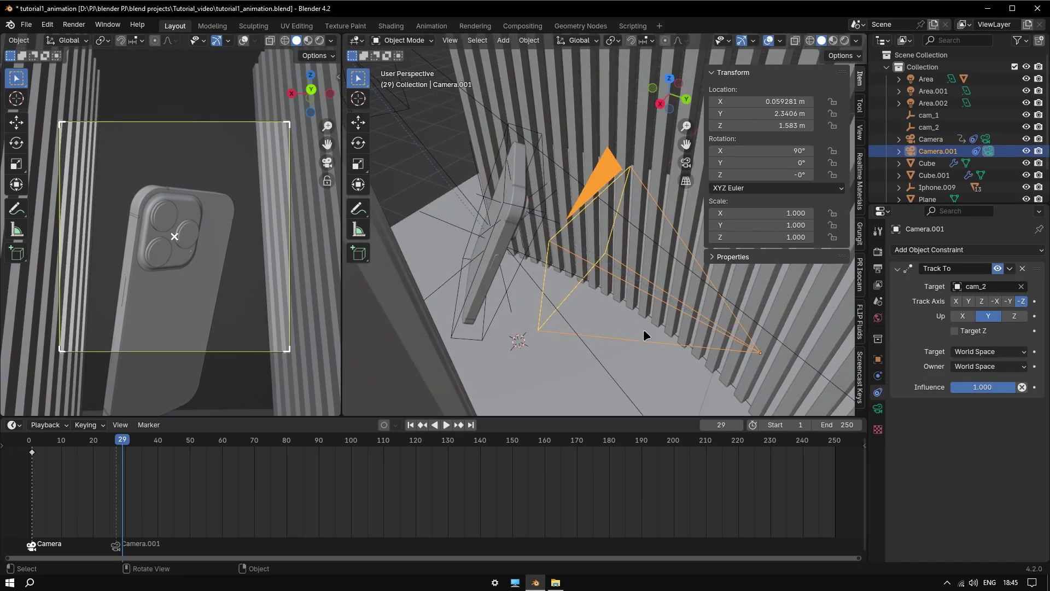
pyautogui.press('g')
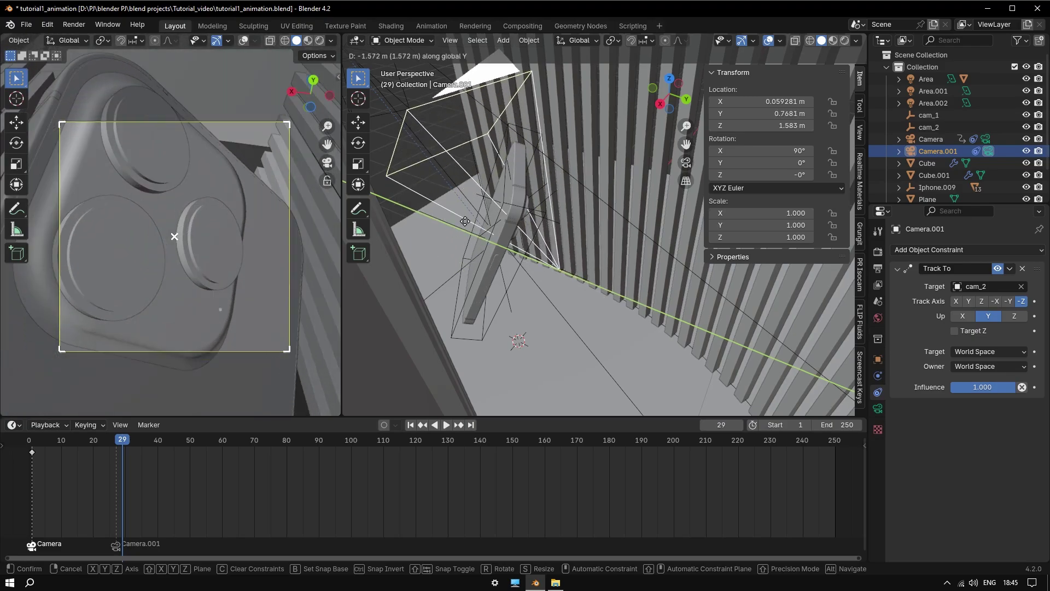
pyautogui.click(516, 282)
pyautogui.press('g')
pyautogui.press('z')
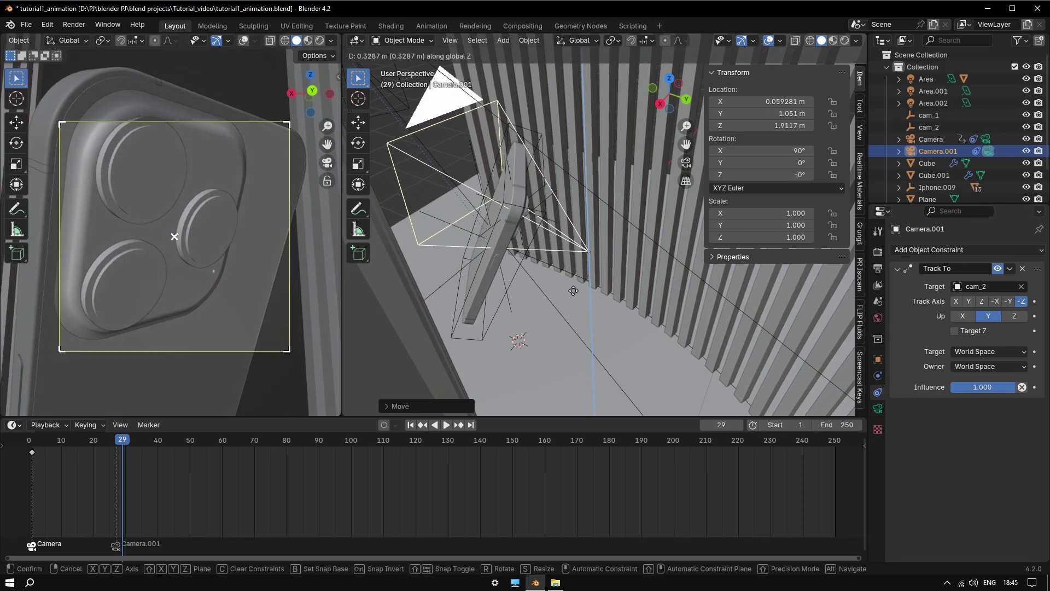
pyautogui.click(574, 296)
# Shift the second camera sideways along X to about -0.56 m.
pyautogui.moveTo(574, 295); pyautogui.dragTo(612, 281, button='middle')
pyautogui.press('g')
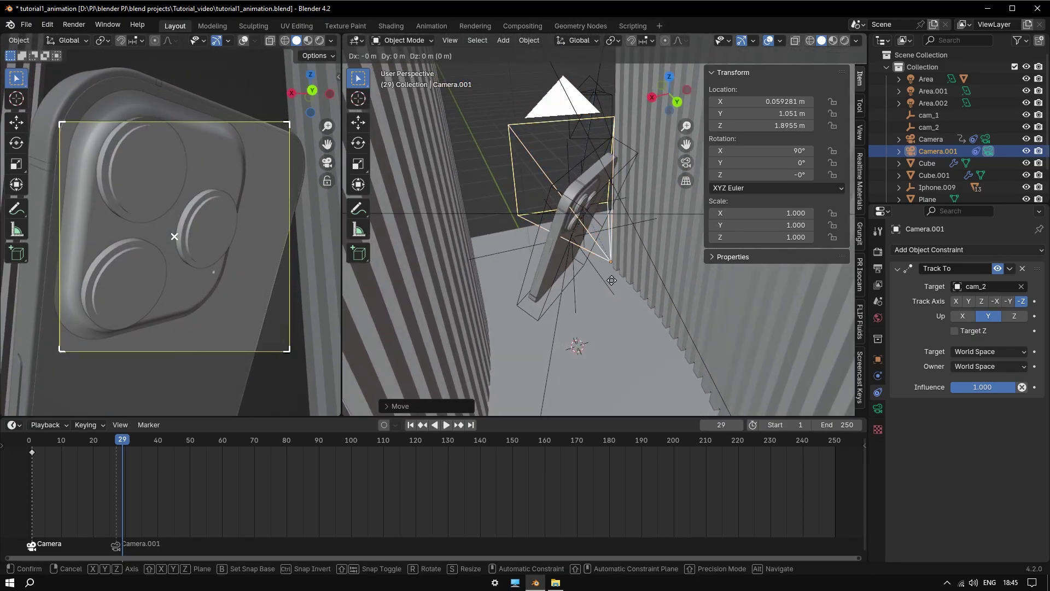
pyautogui.press('x')
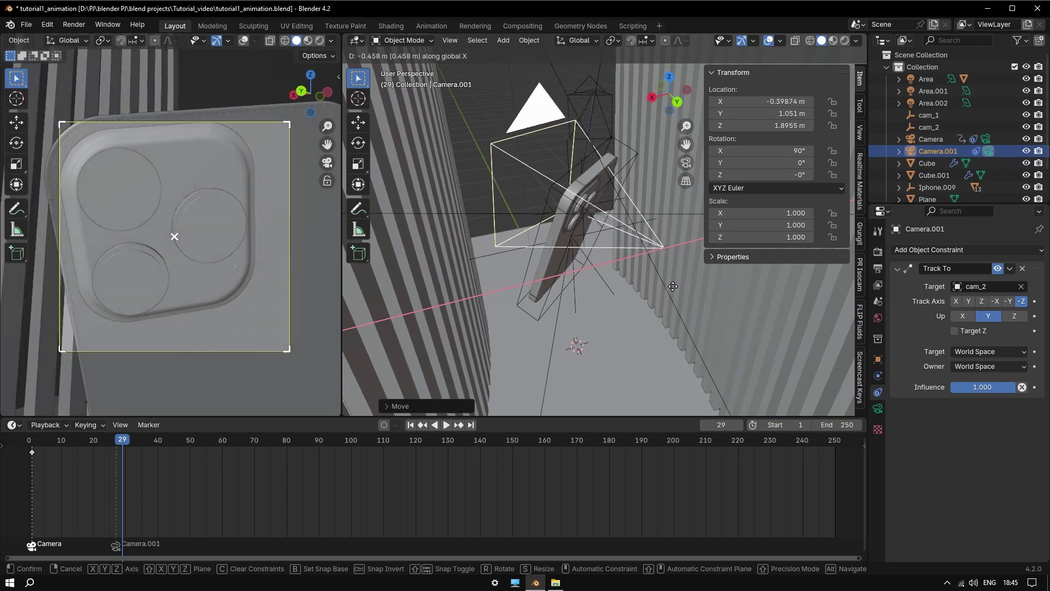
pyautogui.click(524, 261)
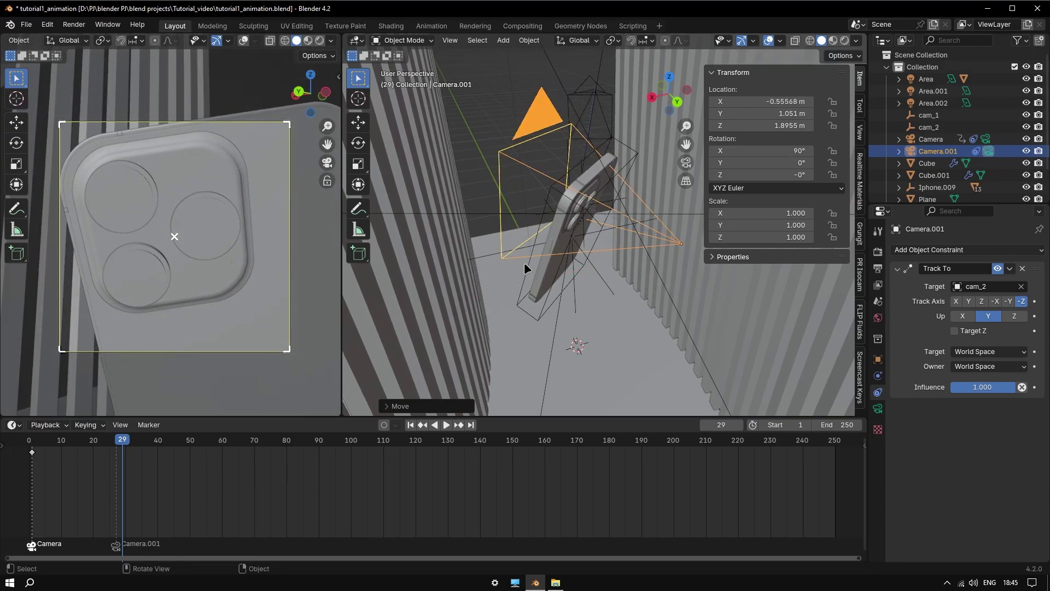
# Insert single keyframes for the second camera's X and Y location at frame 29.
pyautogui.moveTo(524, 262); pyautogui.dragTo(598, 284, button='middle')
pyautogui.rightClick(786, 101)
pyautogui.click(786, 114)
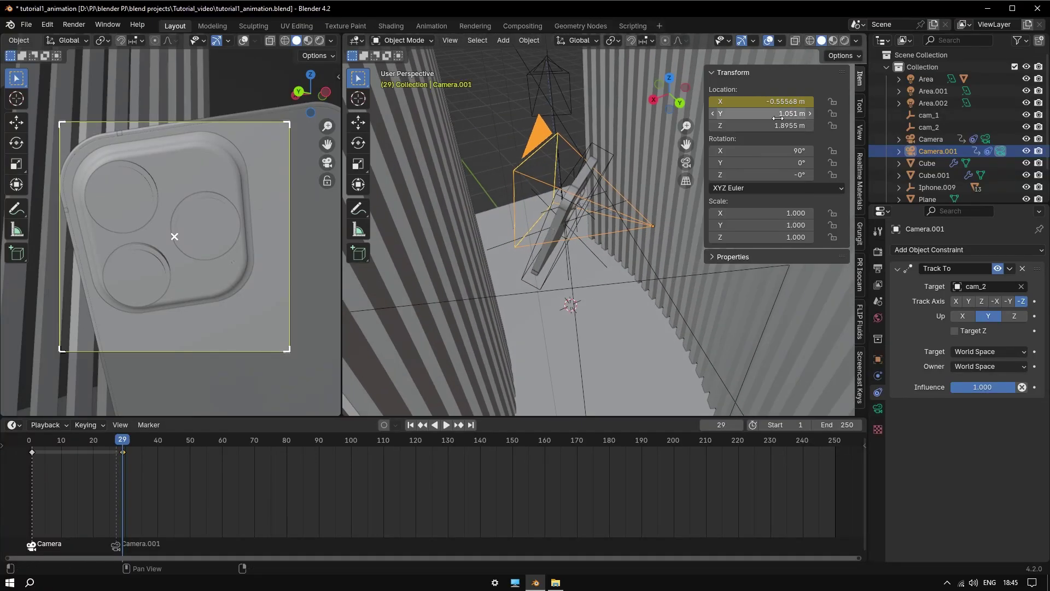
pyautogui.rightClick(786, 118)
pyautogui.click(786, 117)
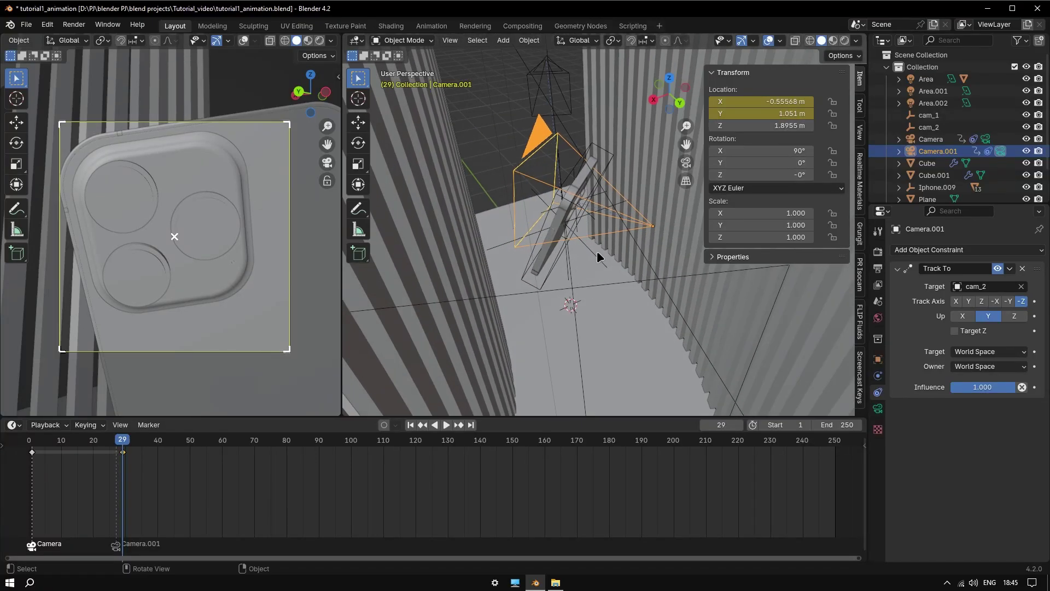
# At frame 54, move the second camera along X to about 0.19 m and insert single keyframes for its X and Y location.
pyautogui.moveTo(598, 256); pyautogui.dragTo(434, 395, button='middle')
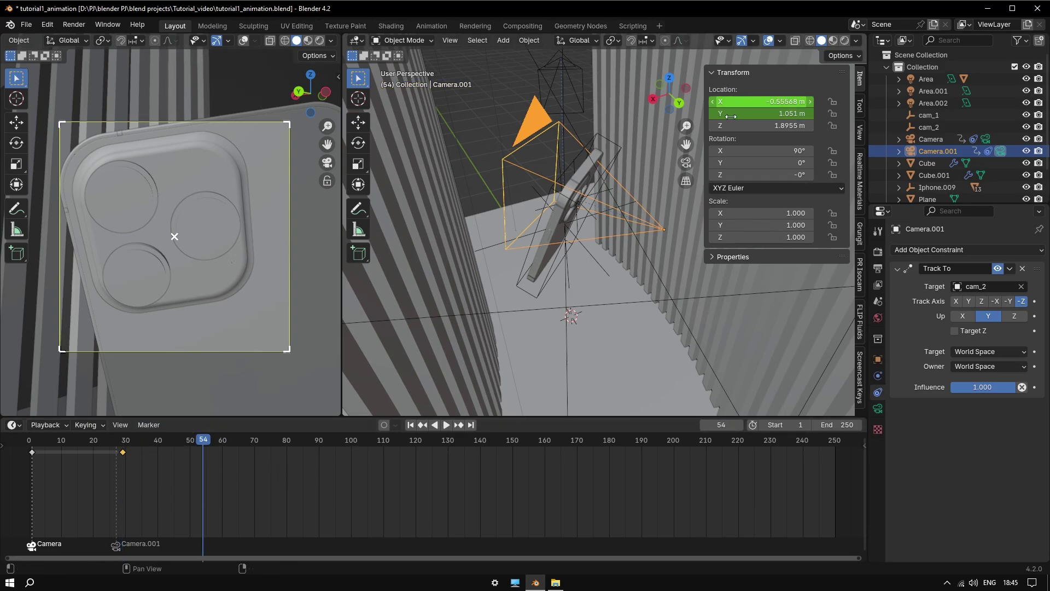
pyautogui.press('g')
pyautogui.press('x')
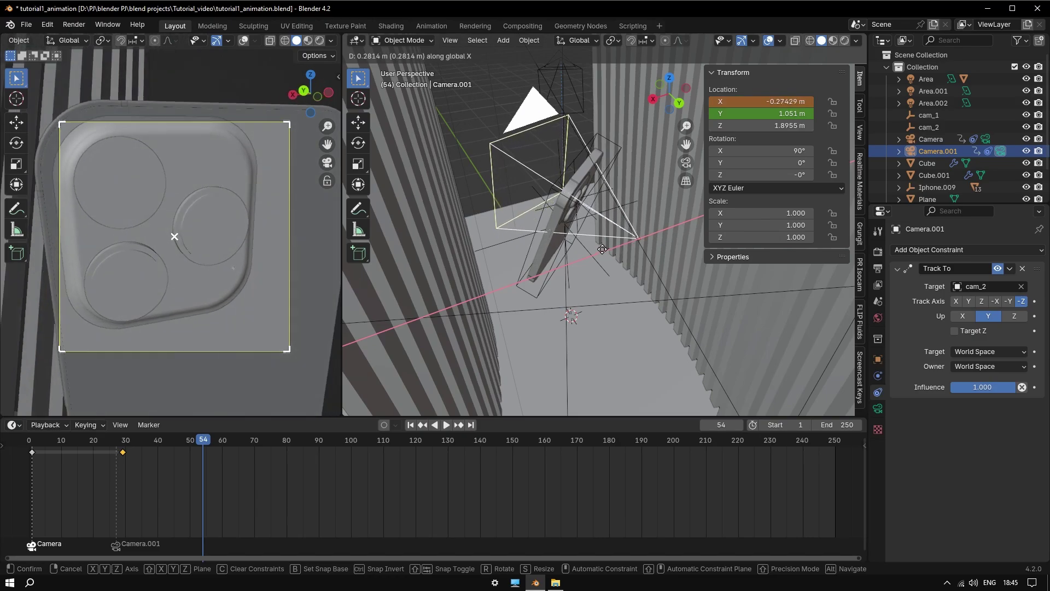
pyautogui.click(554, 255)
pyautogui.rightClick(744, 110)
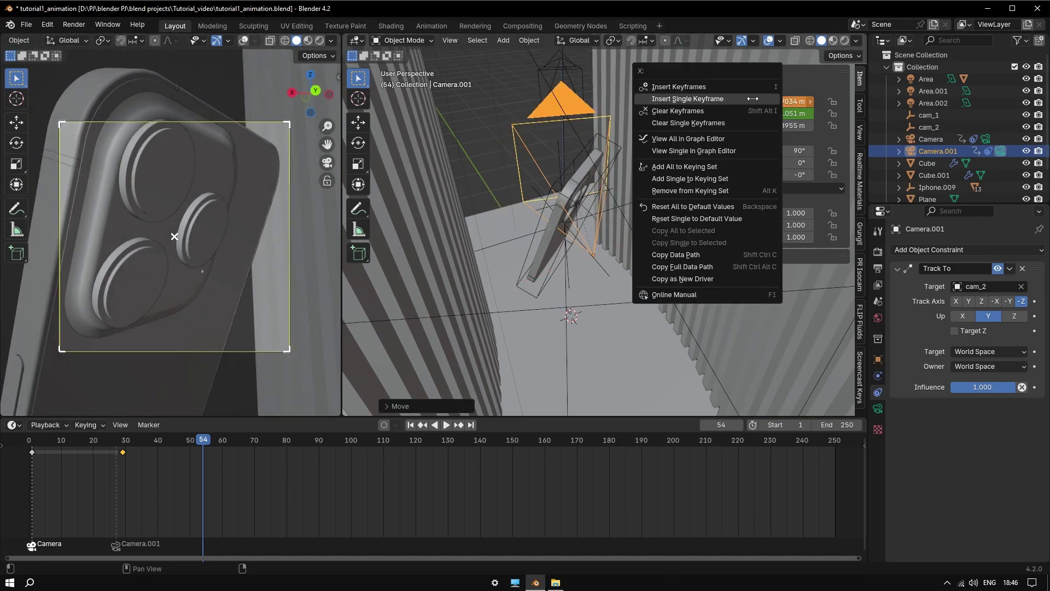
pyautogui.click(752, 98)
pyautogui.rightClick(764, 113)
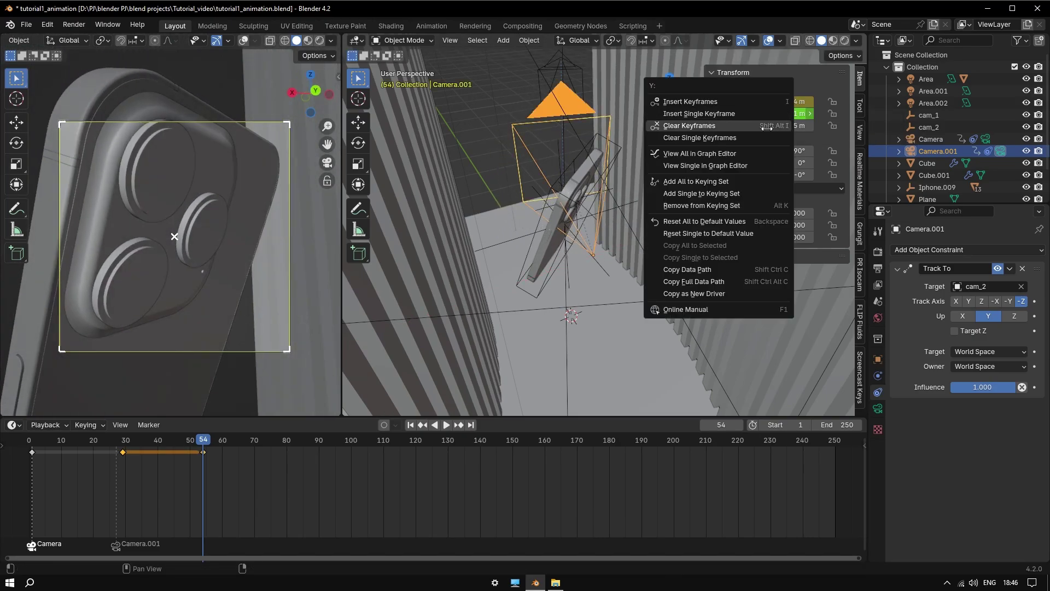
pyautogui.click(772, 116)
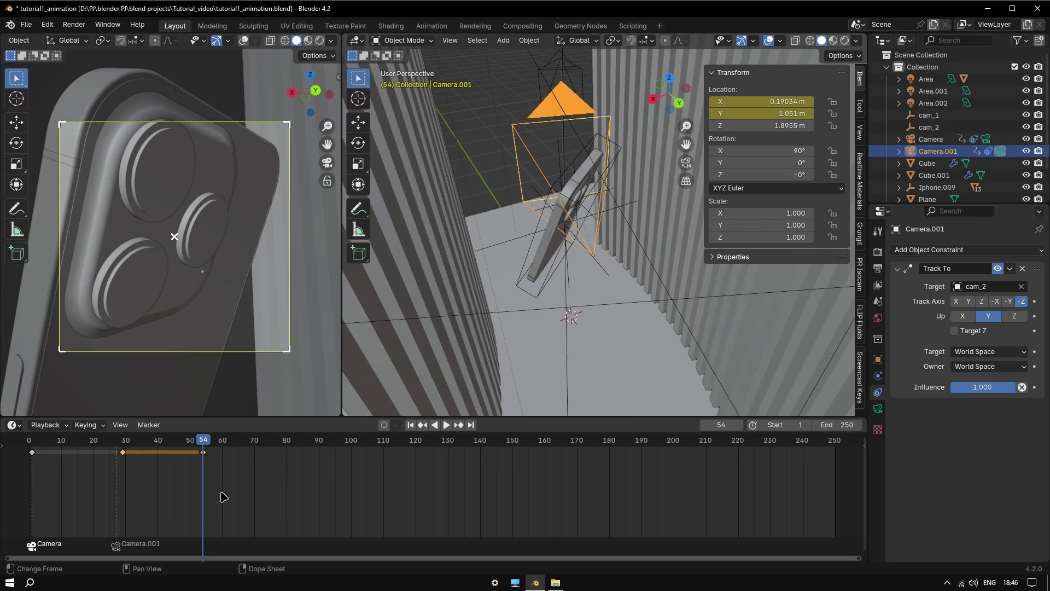
# Play back the animation from the start to review the camera switch, and stop at frame 54.
pyautogui.moveTo(203, 461); pyautogui.dragTo(34, 453)
pyautogui.press('space')
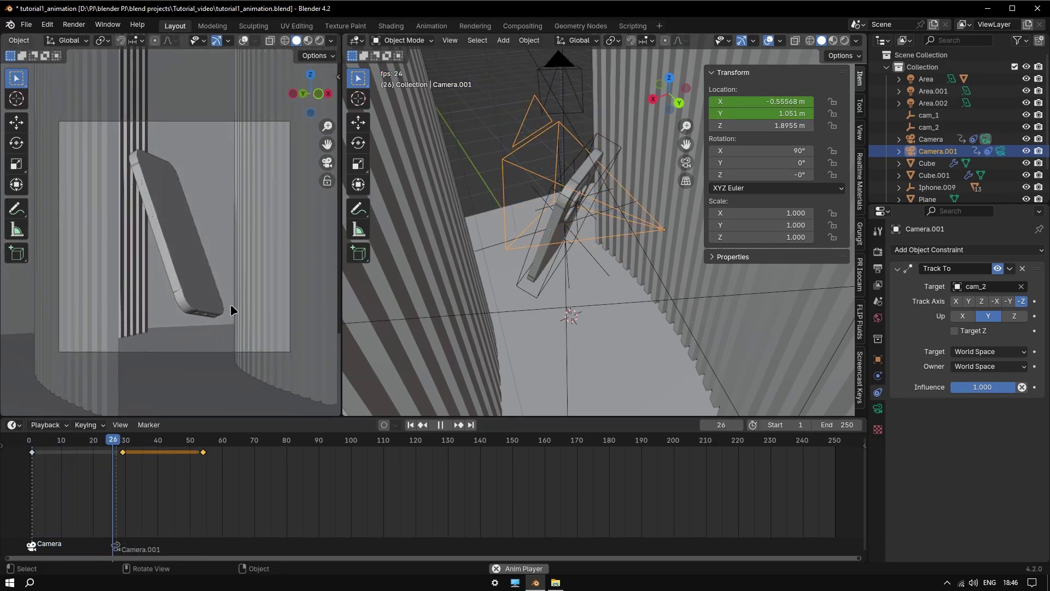
pyautogui.click(204, 447)
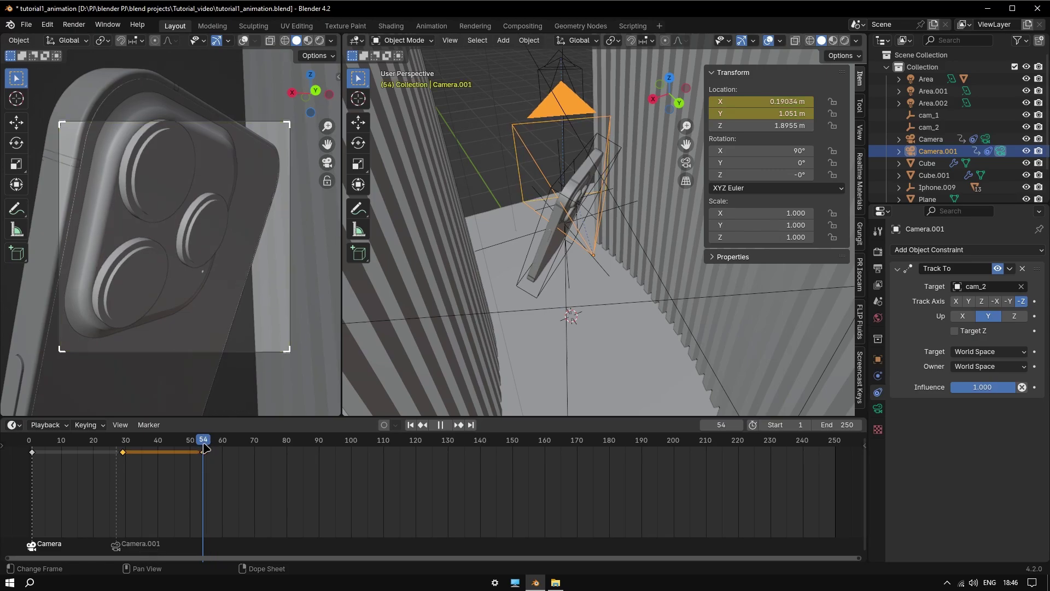
pyautogui.press('space')
# Bind the original camera to a timeline marker at frame 54.
pyautogui.moveTo(449, 241); pyautogui.dragTo(514, 298, button='middle')
pyautogui.scroll(-10, 514, 298)
pyautogui.click(477, 289)
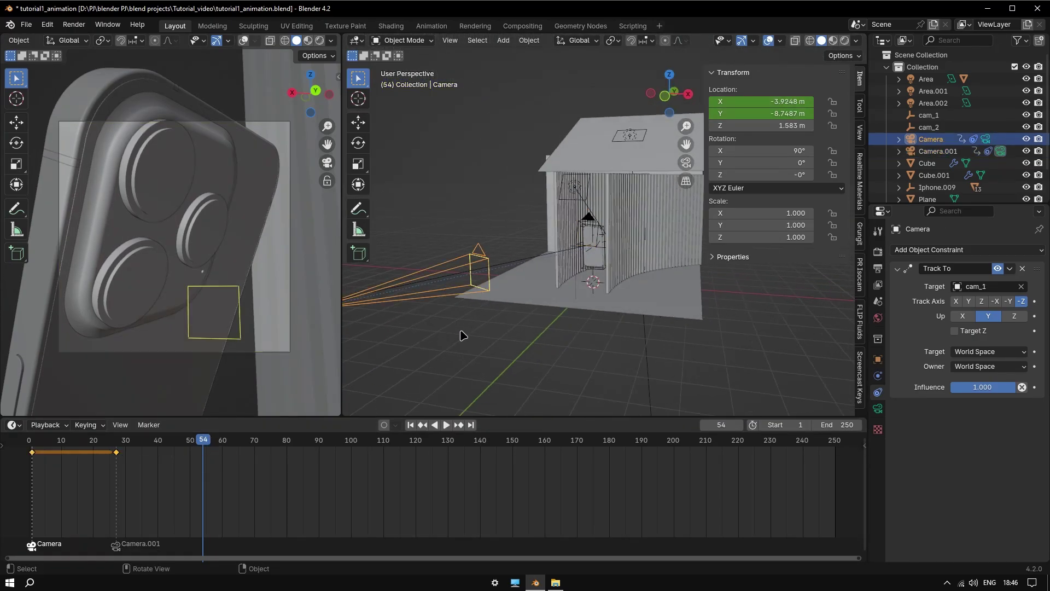
pyautogui.hotkey('ctrl', 'b')
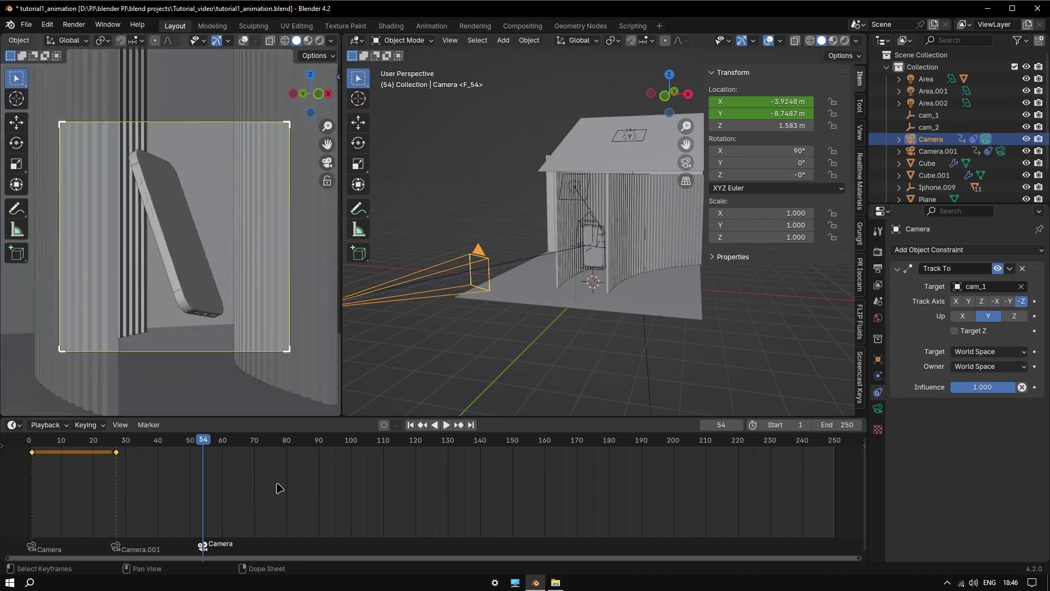
# Copy the original camera's keyframes at frame 1 and paste them at frame 54.
pyautogui.scroll(-3, 480, 335)
pyautogui.moveTo(480, 334)
pyautogui.mouseDown(button='middle')
pyautogui.moveTo(562, 330)
pyautogui.moveTo(513, 358)
pyautogui.mouseUp(button='middle')
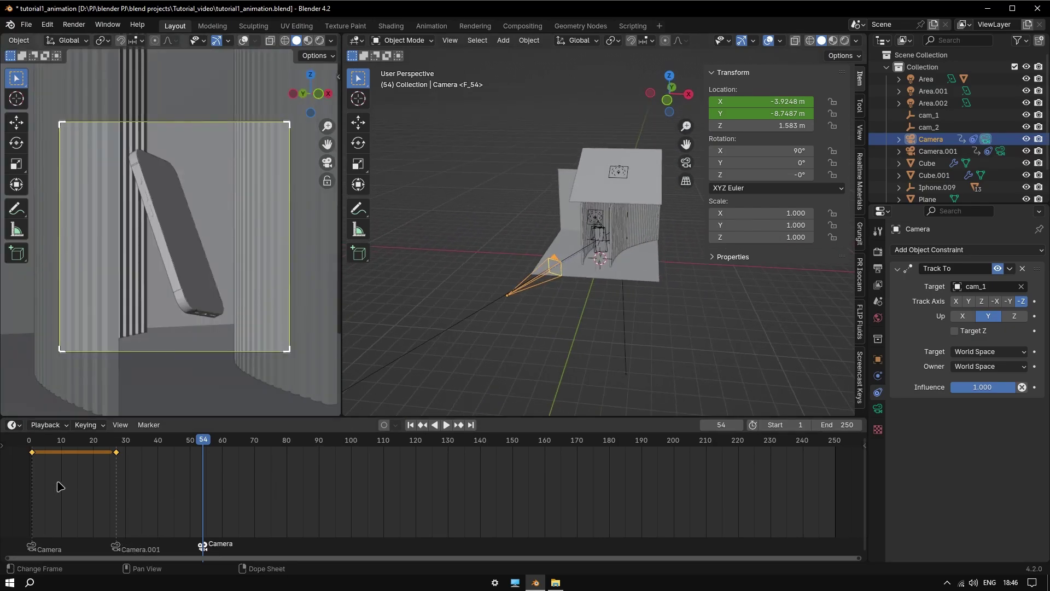
pyautogui.moveTo(48, 481); pyautogui.dragTo(12, 440)
pyautogui.hotkey('ctrl', 'v')
# Go 25 frames further to frame 79 and paste the original camera's copied keyframes there.
pyautogui.moveTo(607, 331)
pyautogui.mouseDown(button='middle')
pyautogui.moveTo(605, 377)
pyautogui.moveTo(607, 350)
pyautogui.mouseUp(button='middle')
pyautogui.click(738, 426)
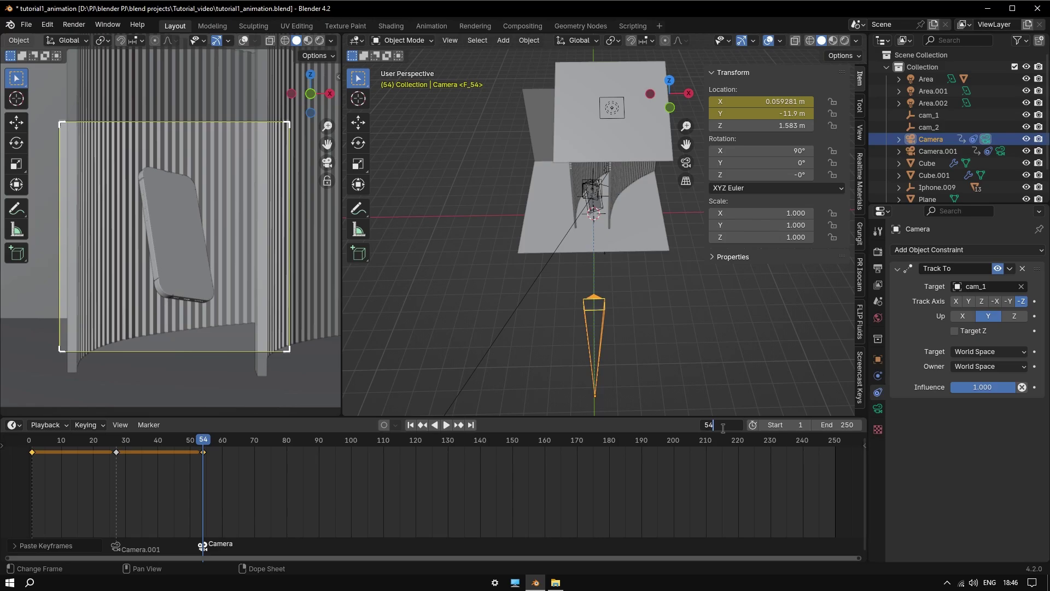
pyautogui.write('5')
pyautogui.press('Return')
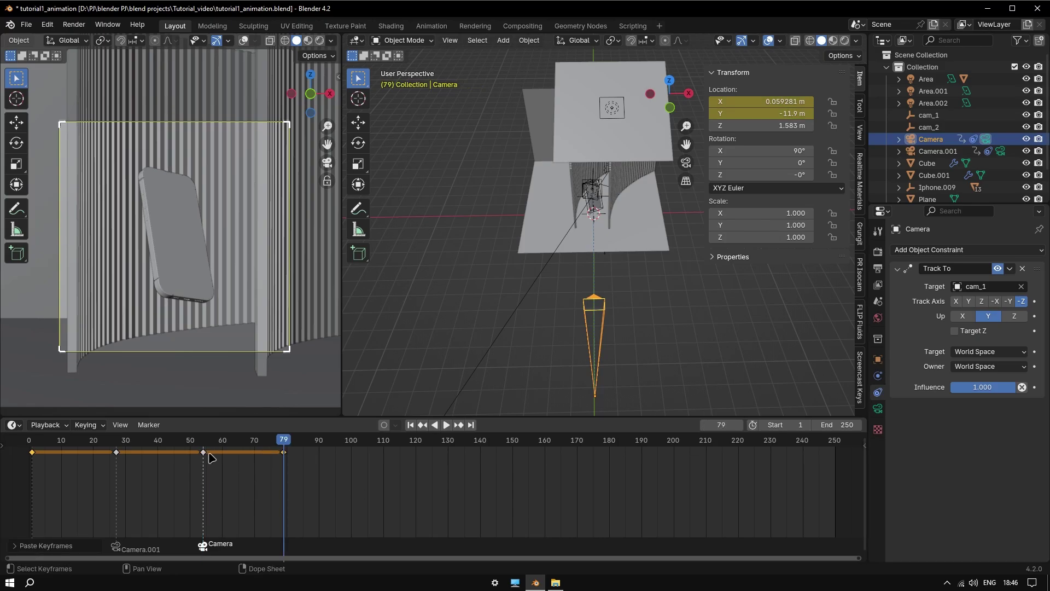
# At frame 54, move the original camera to about X 5.02 m, Y -9.15 m and replace its X and Y location keyframes.
pyautogui.press('Down')
pyautogui.moveTo(621, 310); pyautogui.dragTo(620, 375, button='middle')
pyautogui.press('g')
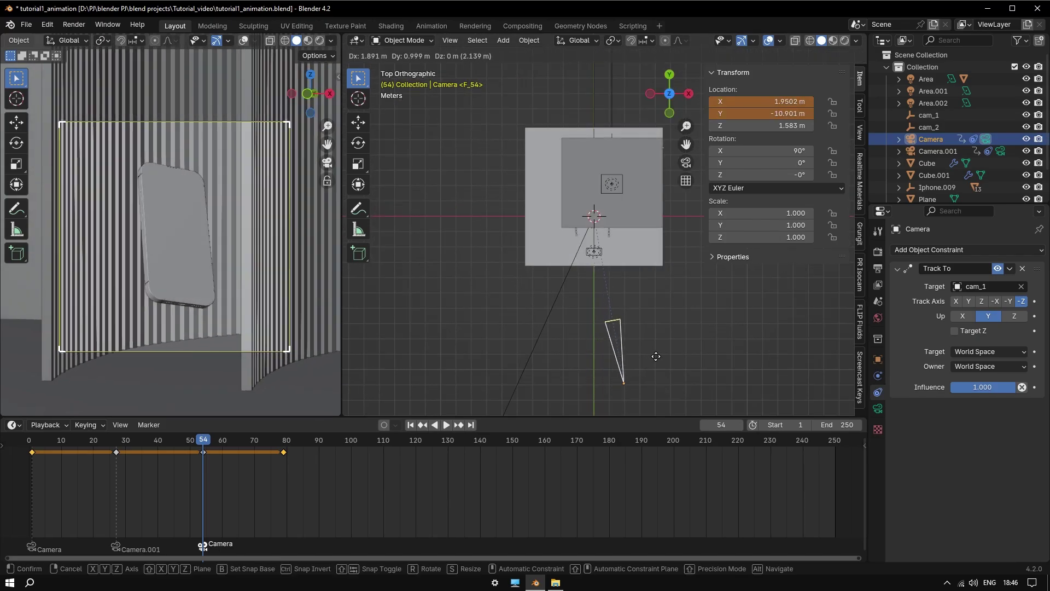
pyautogui.click(703, 330)
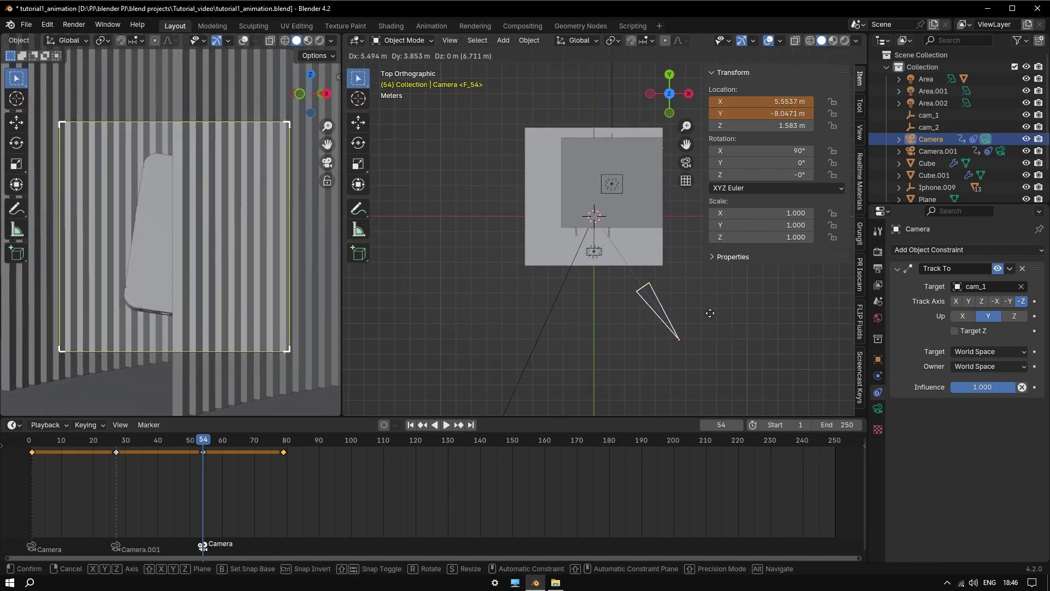
pyautogui.rightClick(766, 102)
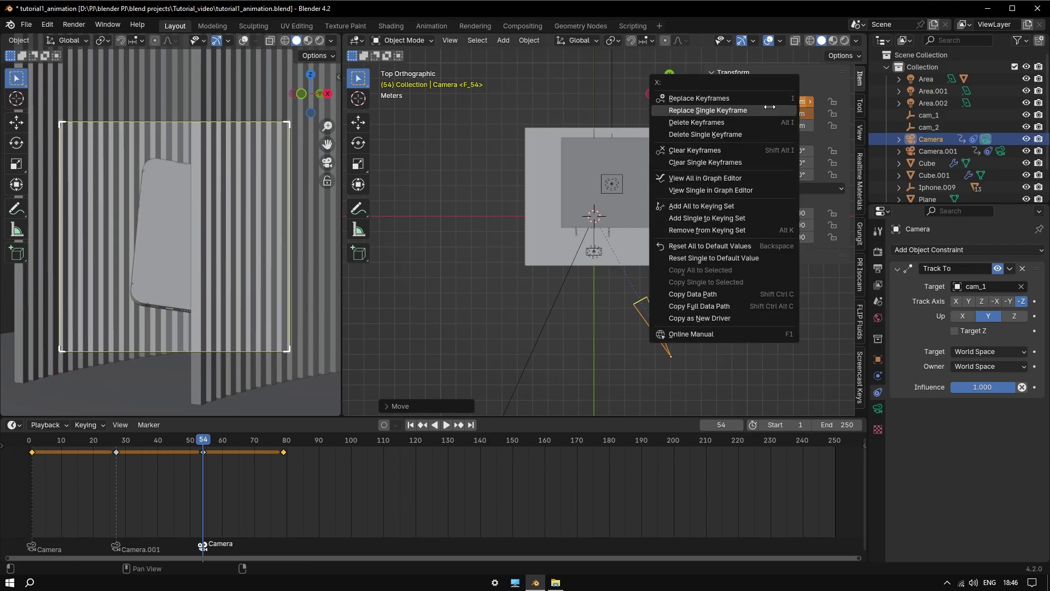
pyautogui.click(770, 108)
pyautogui.rightClick(769, 113)
pyautogui.click(771, 115)
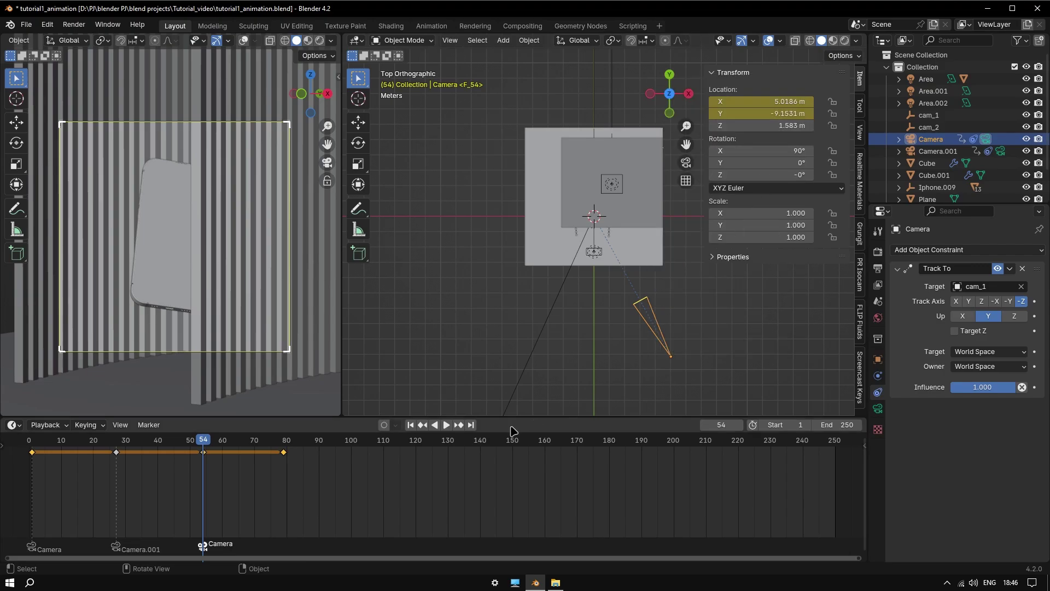
# Set the scene's end frame to 79, where the original camera's last keyframes sit, and play the animation.
pyautogui.moveTo(224, 441); pyautogui.dragTo(284, 441)
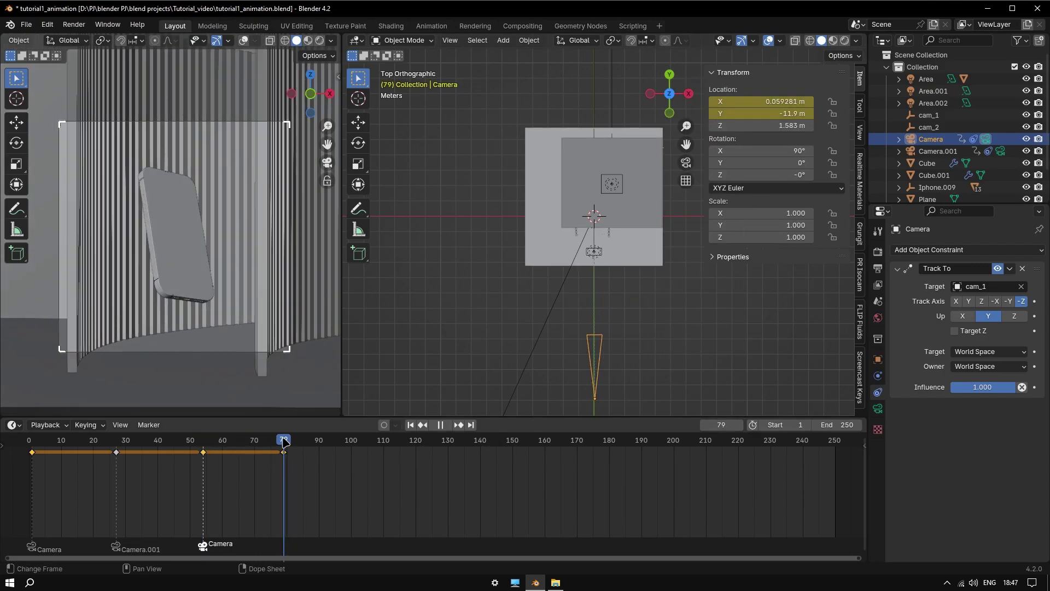
pyautogui.write('79')
pyautogui.press('Return')
pyautogui.press('space')
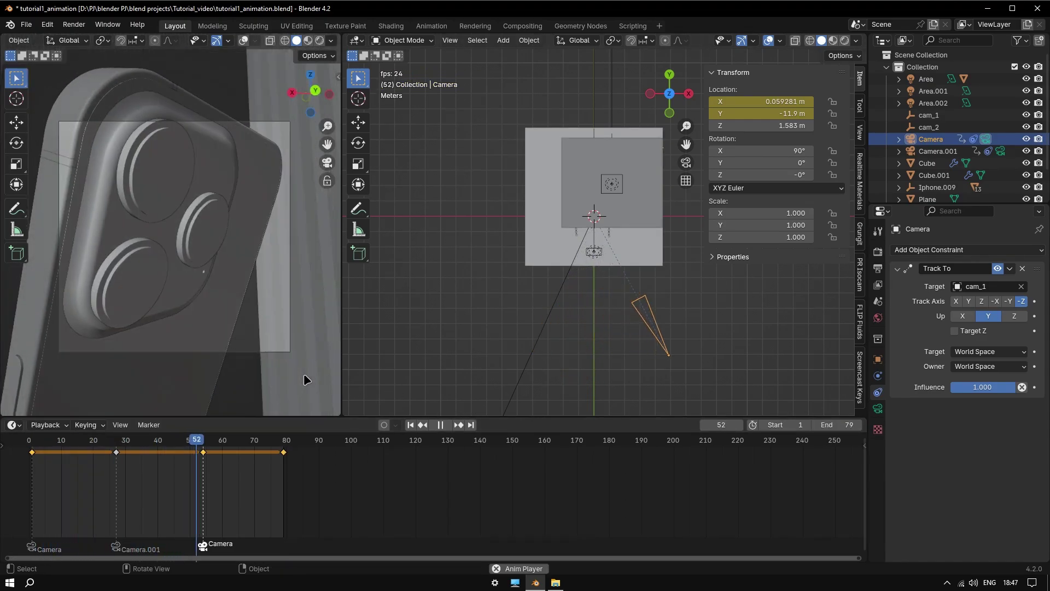
# At frame 42, move the cam_2 target empty to a Z location of about 2.06 m and preview the close-up shot.
pyautogui.moveTo(181, 441); pyautogui.dragTo(167, 445)
pyautogui.moveTo(581, 317); pyautogui.dragTo(607, 241, button='middle')
pyautogui.click(929, 127)
pyautogui.press('g')
pyautogui.click(484, 304)
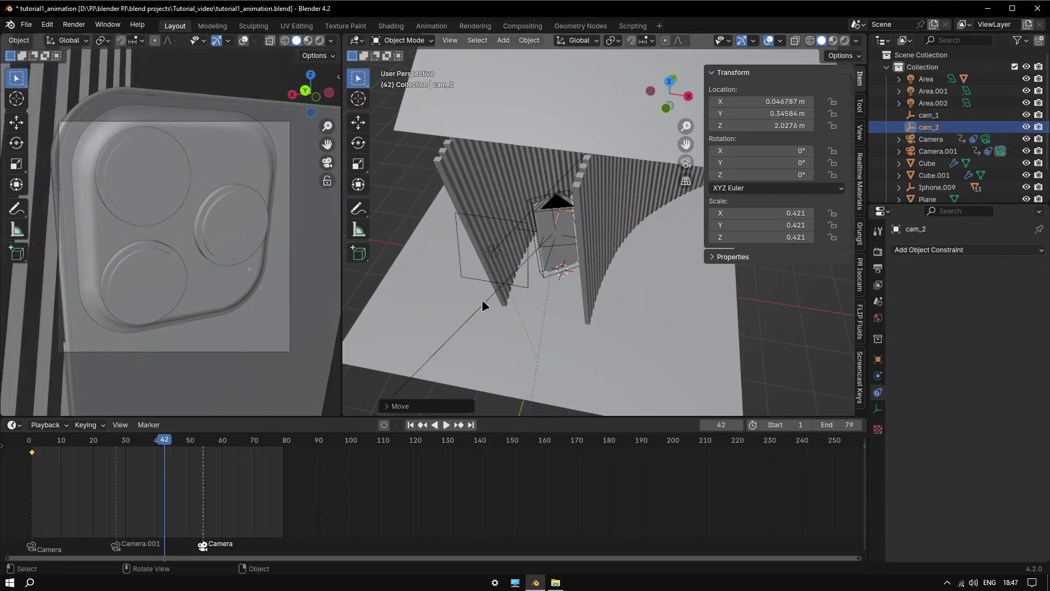
pyautogui.press('space')
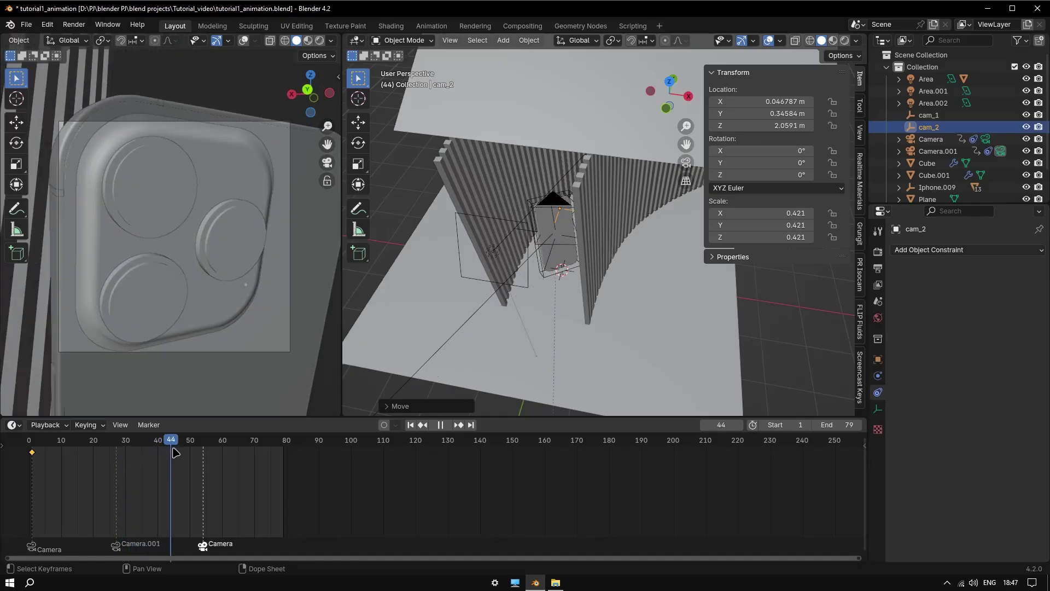
pyautogui.click(86, 453)
pyautogui.click(55, 464)
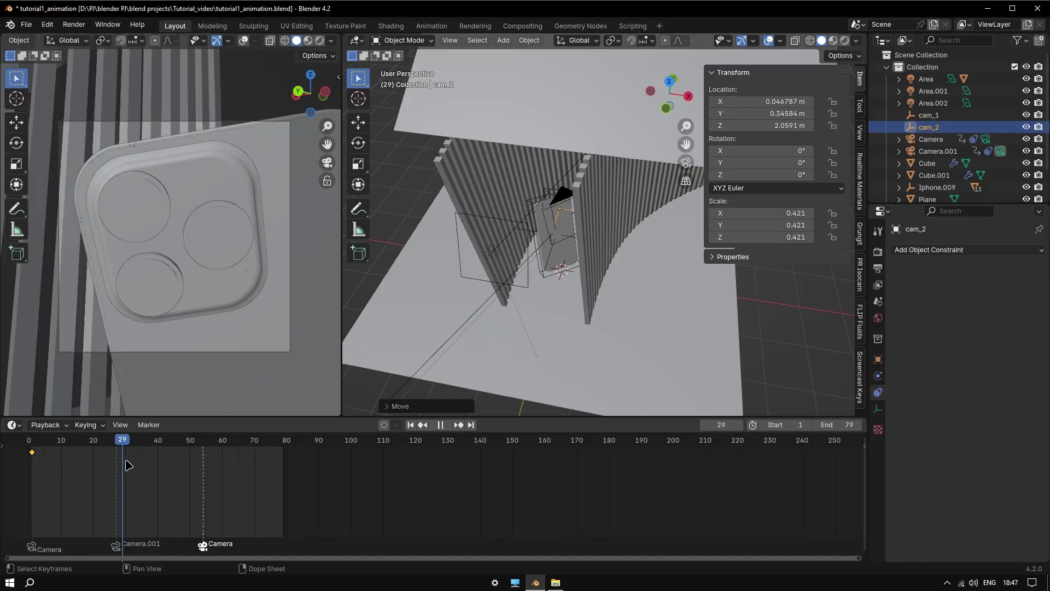
pyautogui.click(55, 465)
pyautogui.press('space')
# Split the timeline area in two and turn the second area into a Graph Editor with its sidebar hidden.
pyautogui.moveTo(498, 350); pyautogui.dragTo(566, 326, button='middle')
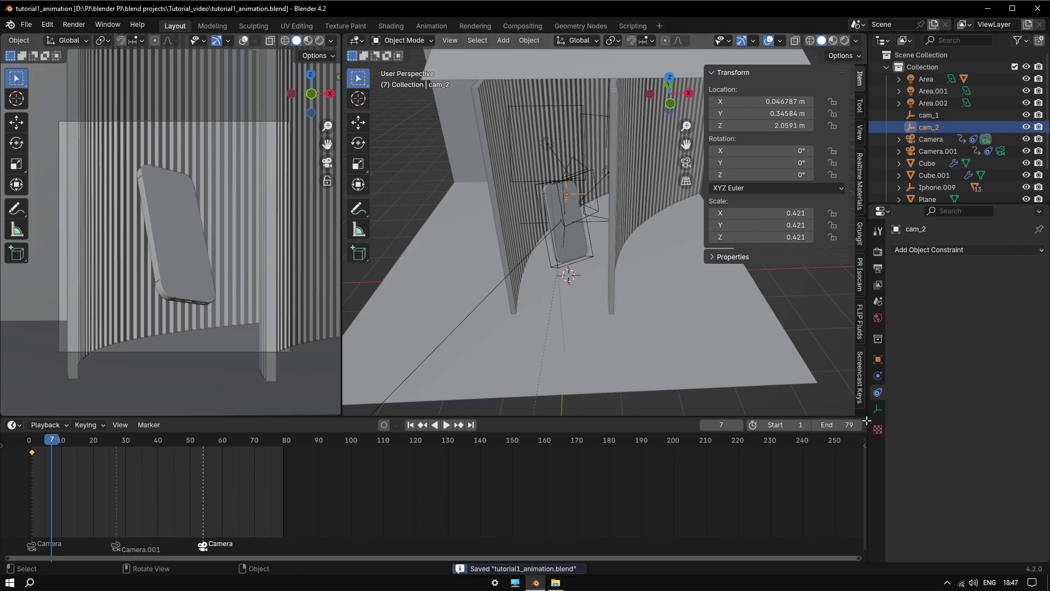
pyautogui.moveTo(853, 423); pyautogui.dragTo(404, 462)
pyautogui.scroll(-2, 498, 507)
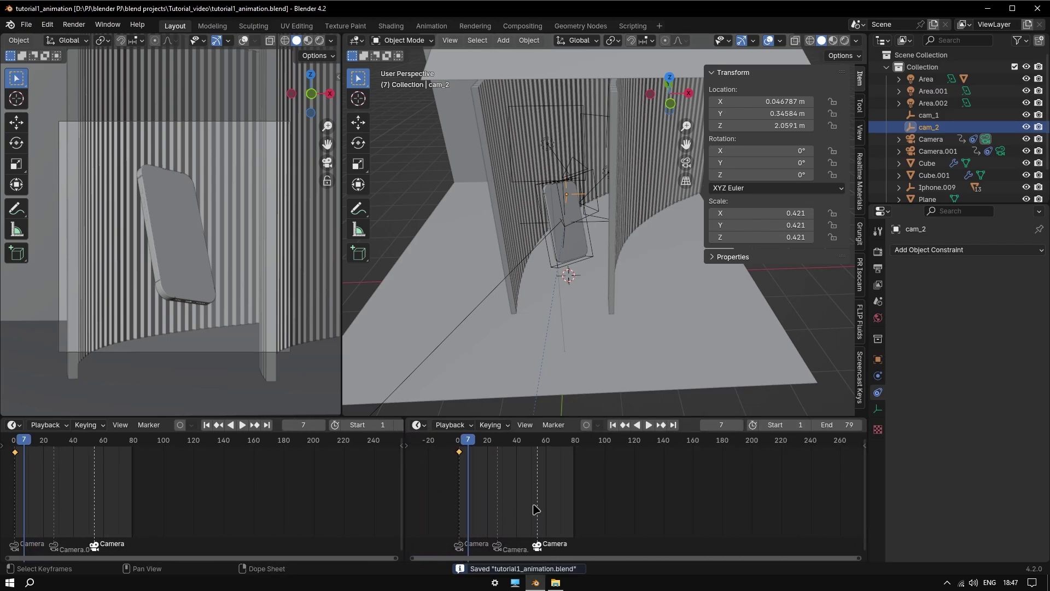
pyautogui.click(419, 425)
pyautogui.click(602, 485)
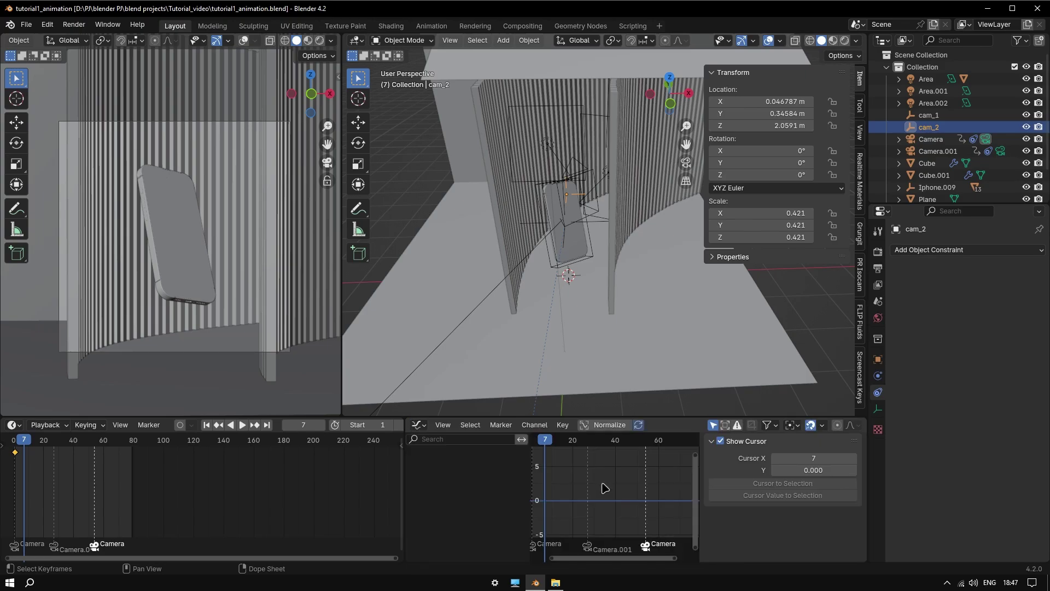
pyautogui.press('n')
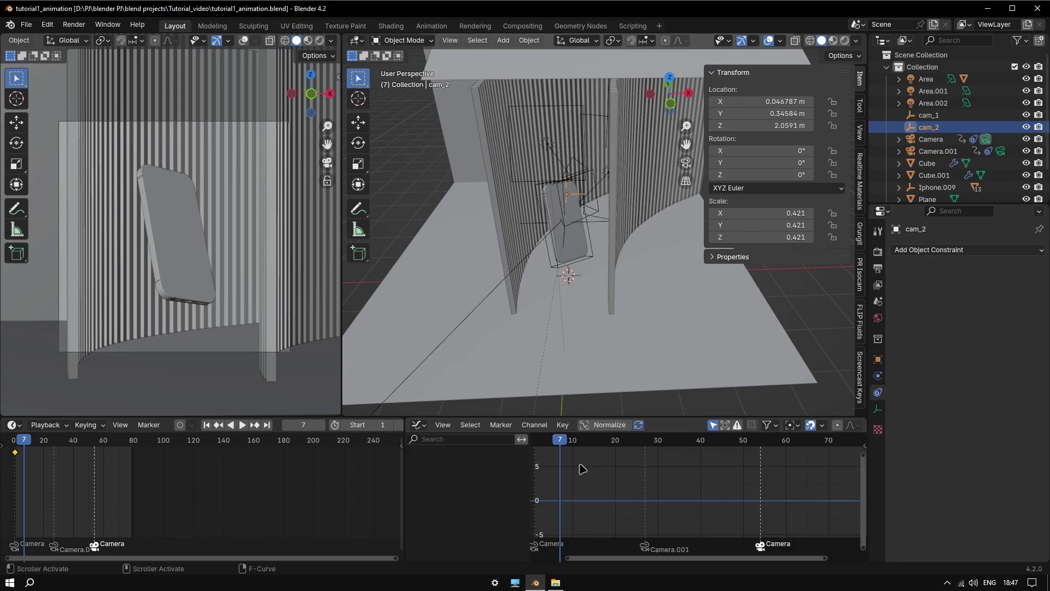
pyautogui.scroll(-5, 437, 362)
# Select the original camera to show its animation curves and check its movement up to frame 15.
pyautogui.click(580, 354)
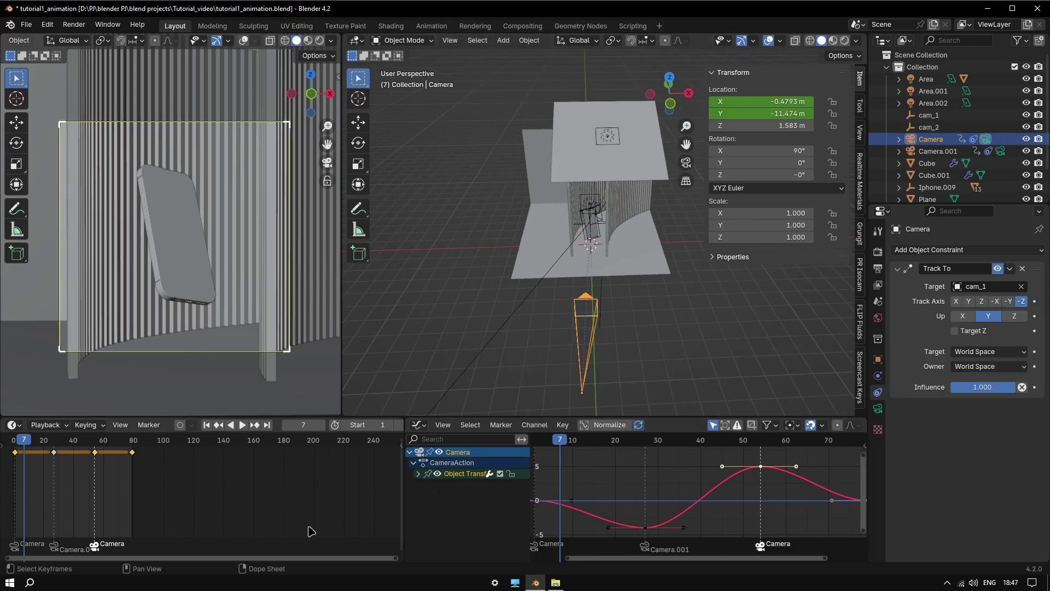
pyautogui.moveTo(179, 521); pyautogui.dragTo(265, 509, button='middle')
pyautogui.press('space')
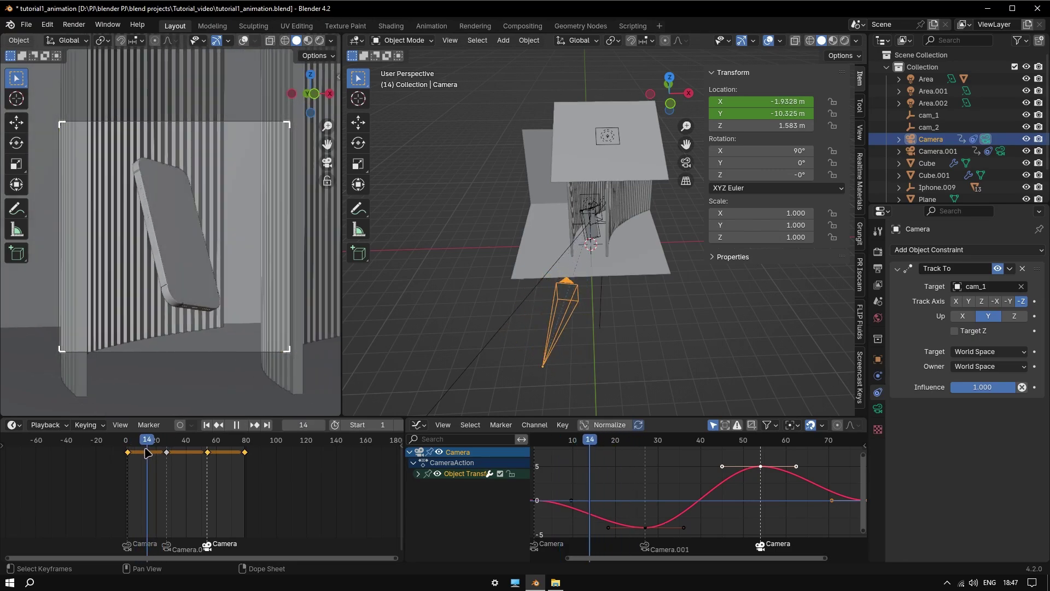
pyautogui.press('Escape')
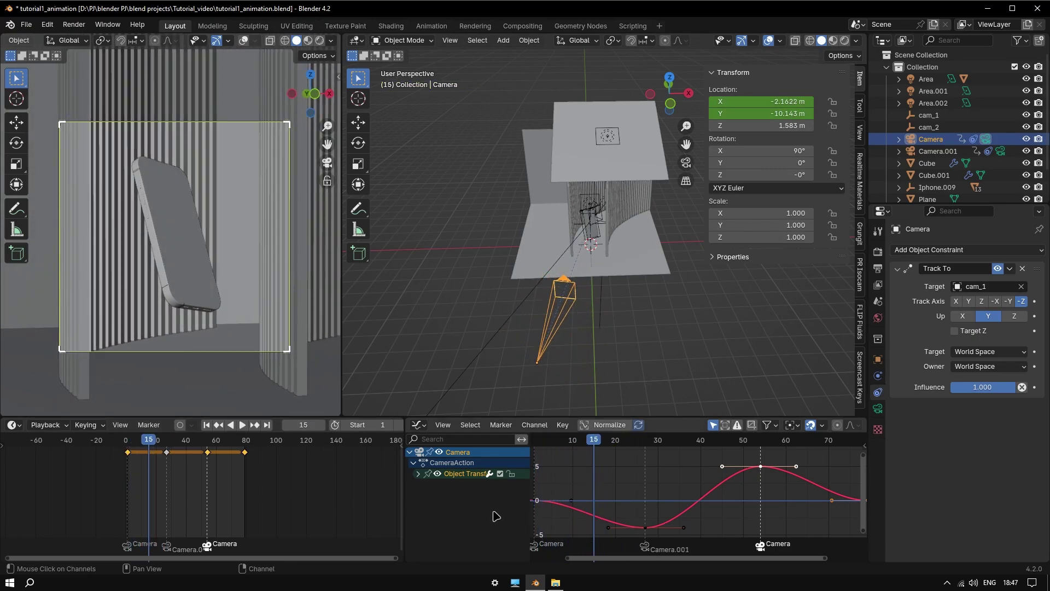
# Try bending the start of the original camera's X location curve steeply downward with the frame 1 handle, and preview the motion.
pyautogui.scroll(3, 694, 488)
pyautogui.scroll(-1, 694, 488)
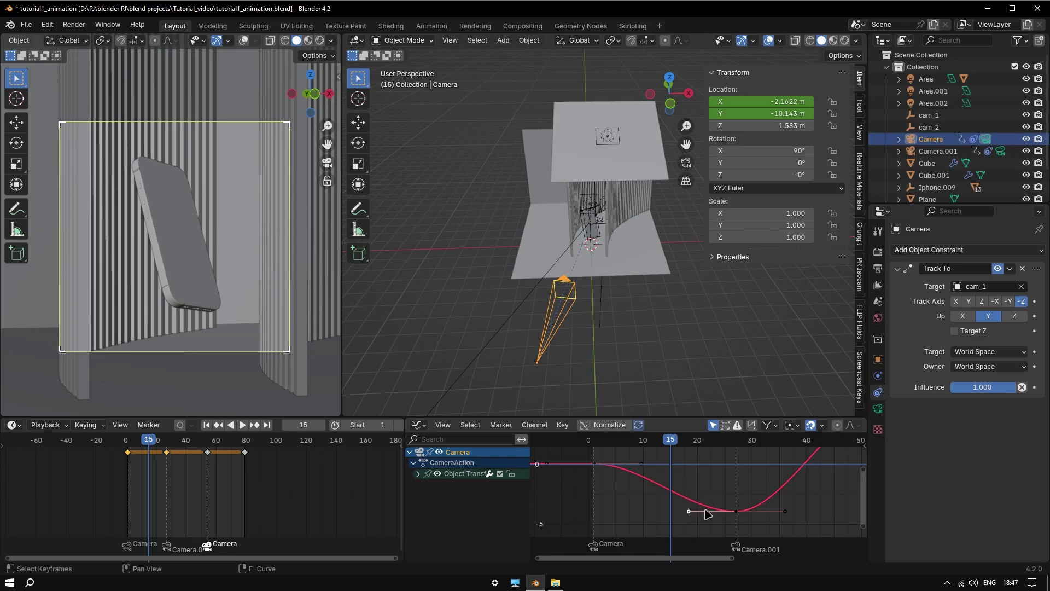
pyautogui.press('g')
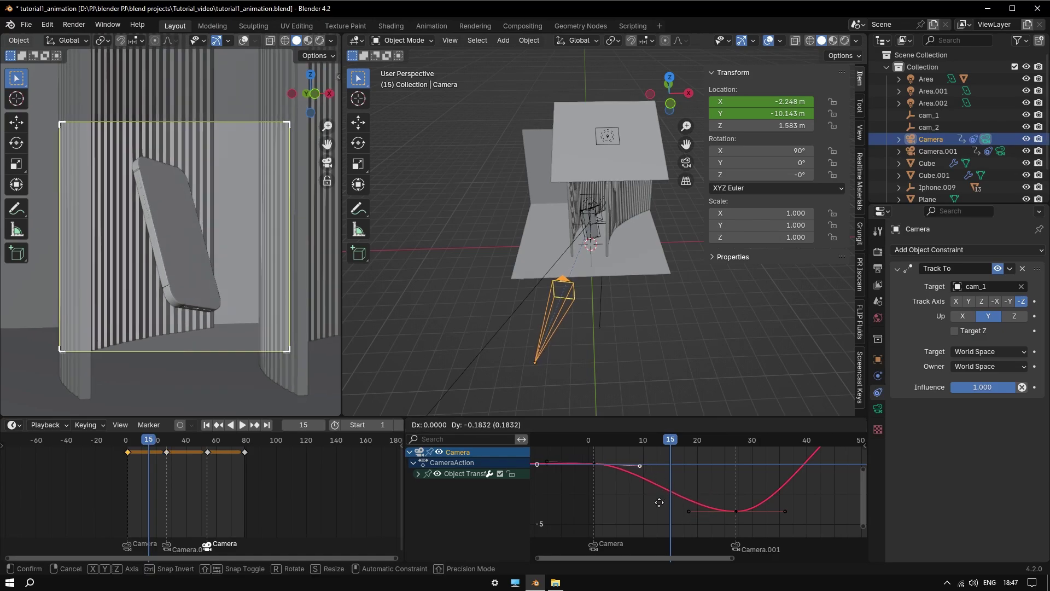
pyautogui.click(646, 534)
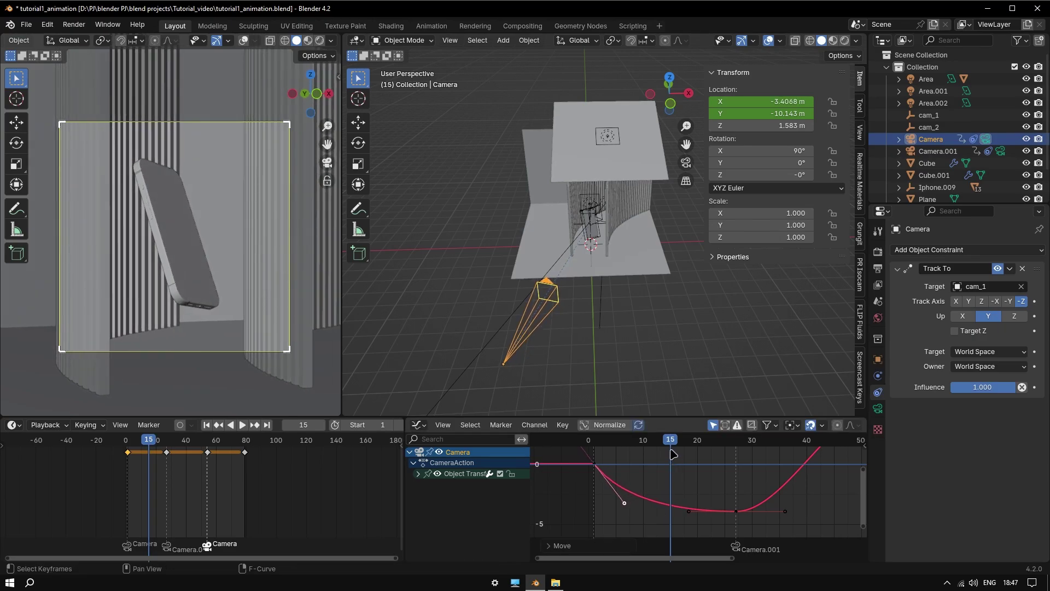
pyautogui.press('space')
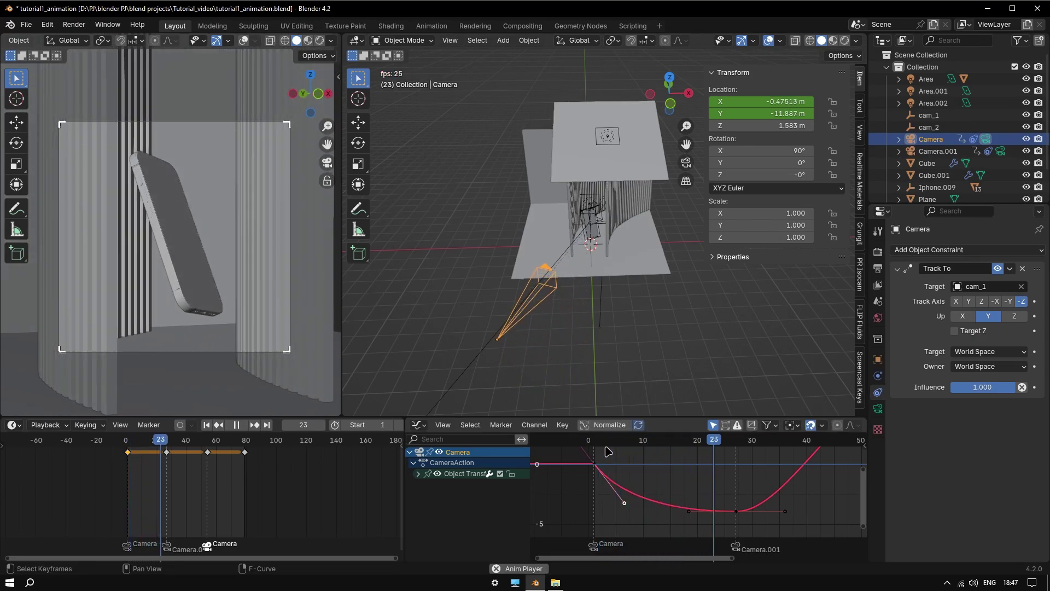
pyautogui.press('space')
pyautogui.click(595, 451)
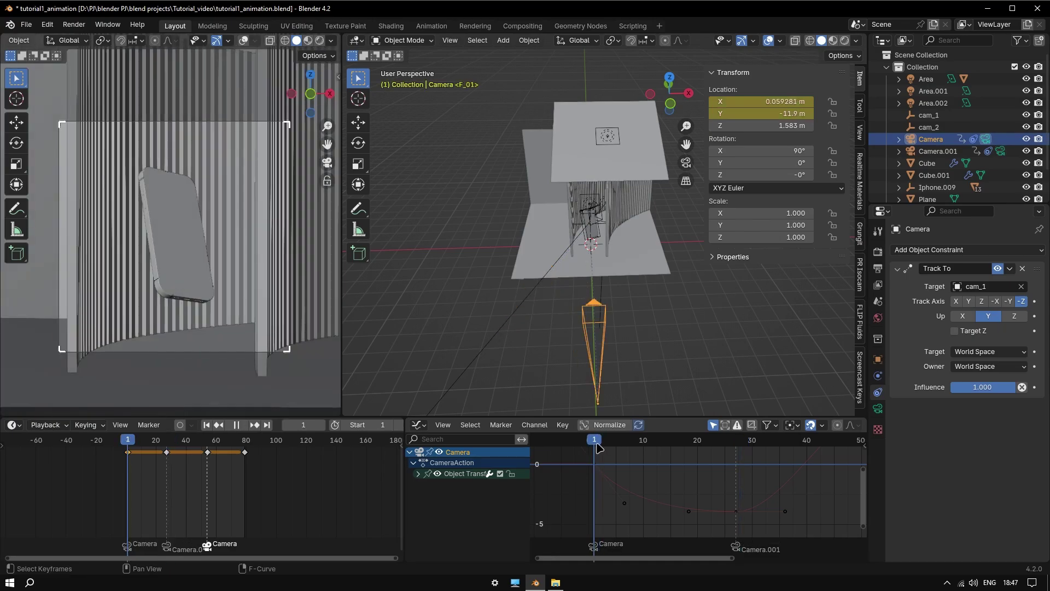
pyautogui.press('space')
# Try raising the incoming handle of the original camera's X location keyframe at frame 27 for a late acceleration, and preview it.
pyautogui.press('g')
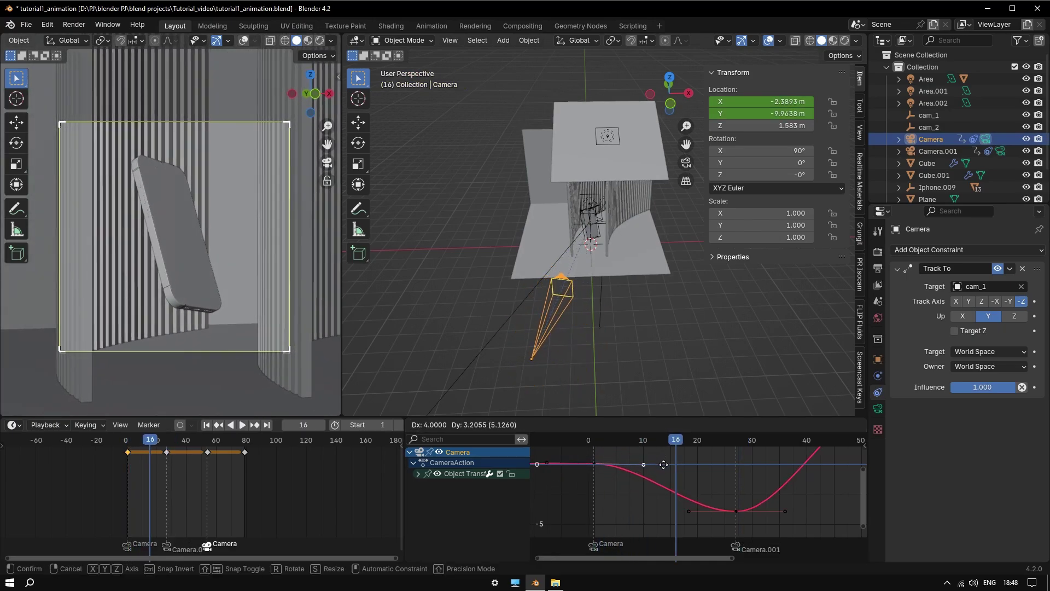
pyautogui.click(663, 464)
pyautogui.click(689, 511)
pyautogui.press('g')
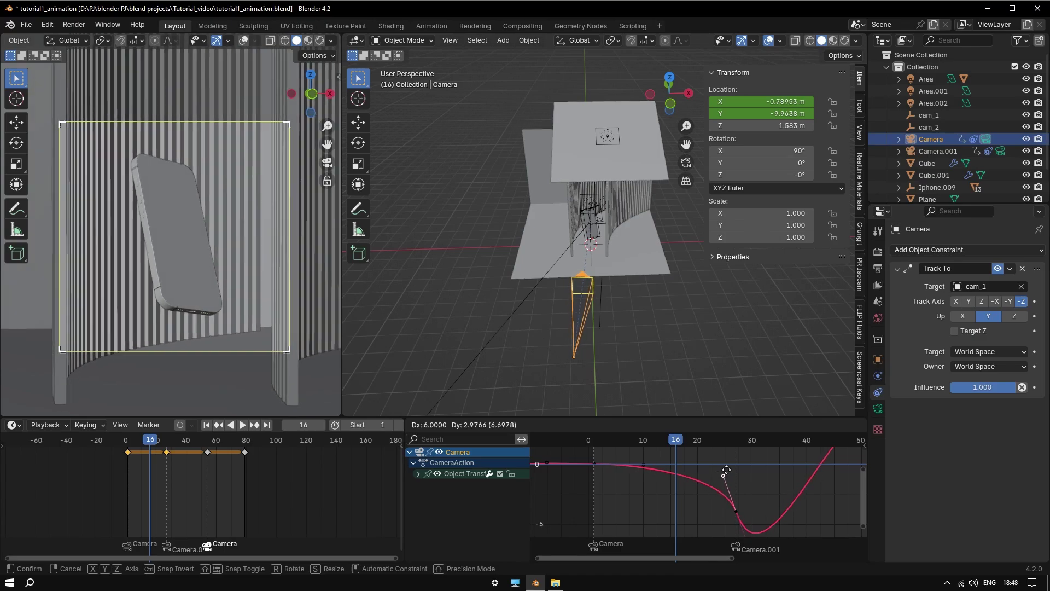
pyautogui.click(731, 469)
pyautogui.press('space')
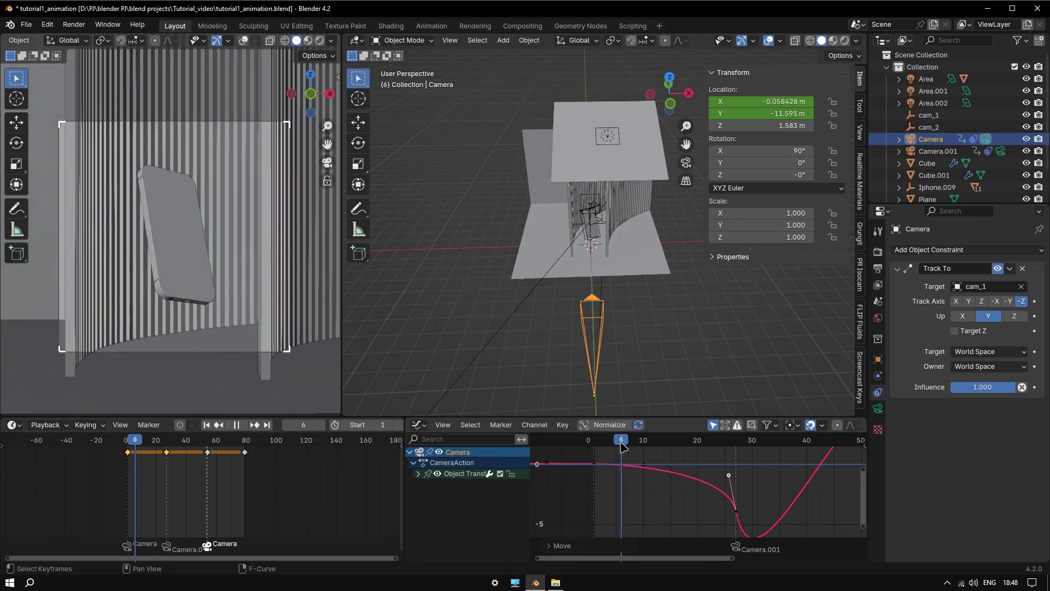
pyautogui.press('space')
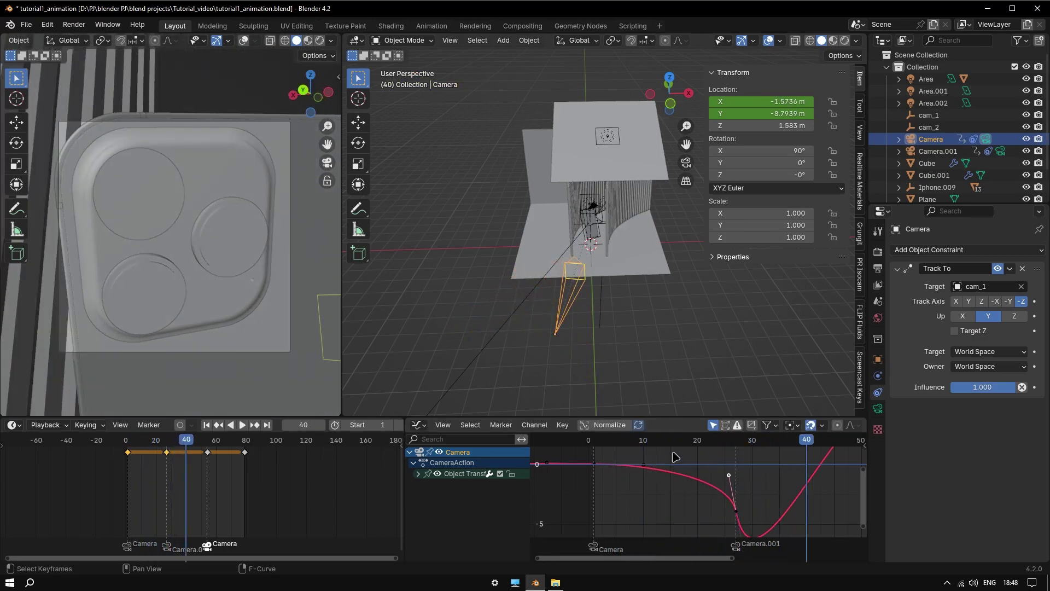
pyautogui.press('space')
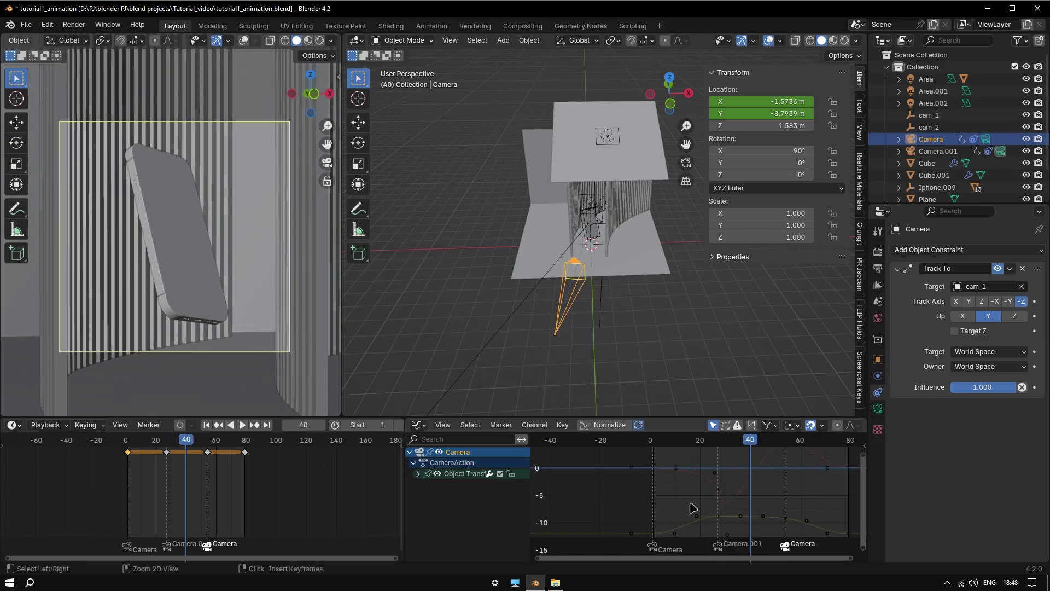
# At frame 27, lower the incoming handle of the original camera's Y location curve, raise that of its X curve, and preview the motion.
pyautogui.moveTo(706, 515); pyautogui.dragTo(695, 509, button='middle')
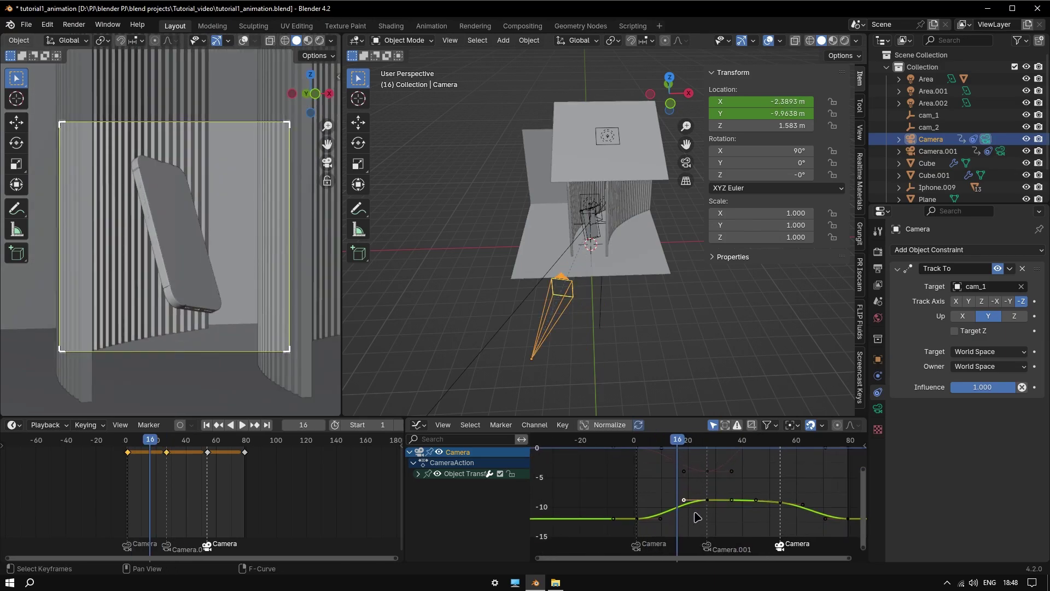
pyautogui.press('g')
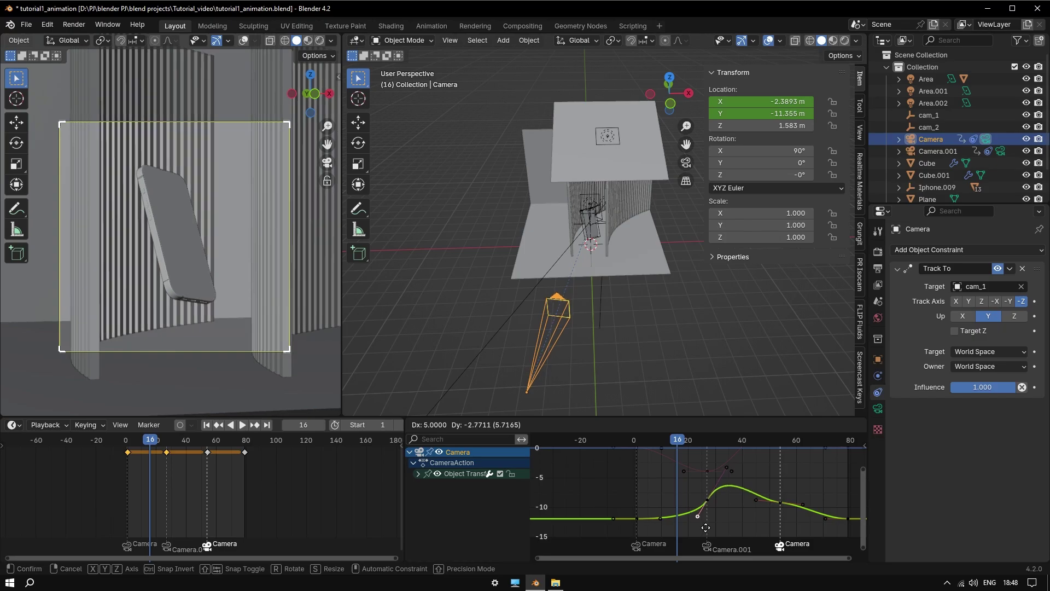
pyautogui.click(706, 528)
pyautogui.moveTo(710, 487); pyautogui.dragTo(705, 501, button='middle')
pyautogui.press('g')
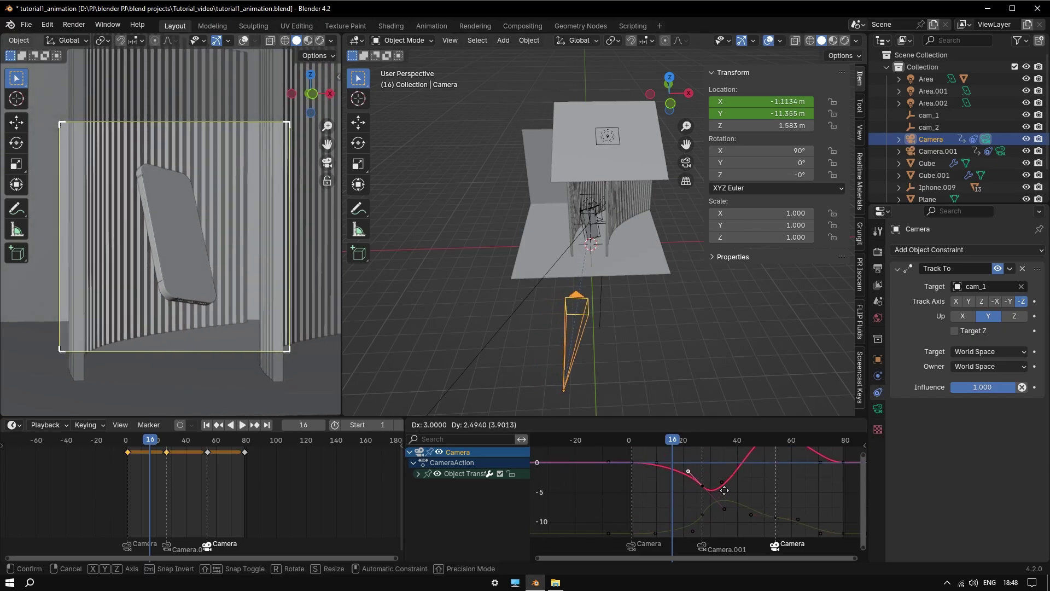
pyautogui.click(726, 490)
pyautogui.press('space')
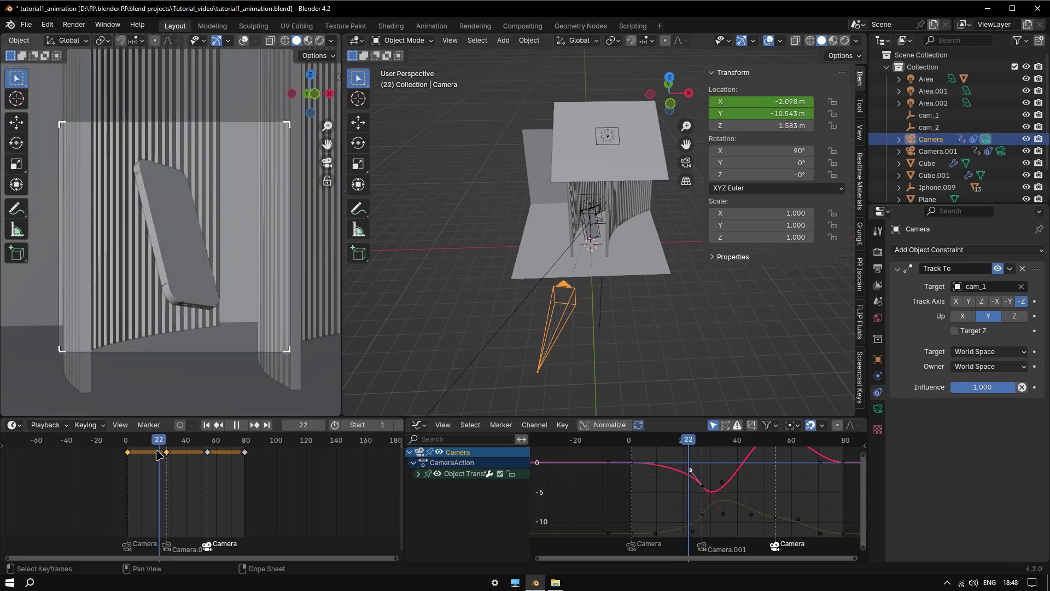
pyautogui.press('Escape')
# Readjust the original camera's incoming Y location handle at frame 27 for a steeper approach and scrub to frame 32.
pyautogui.moveTo(706, 504); pyautogui.dragTo(684, 497, button='middle')
pyautogui.press('g')
pyautogui.click(675, 530)
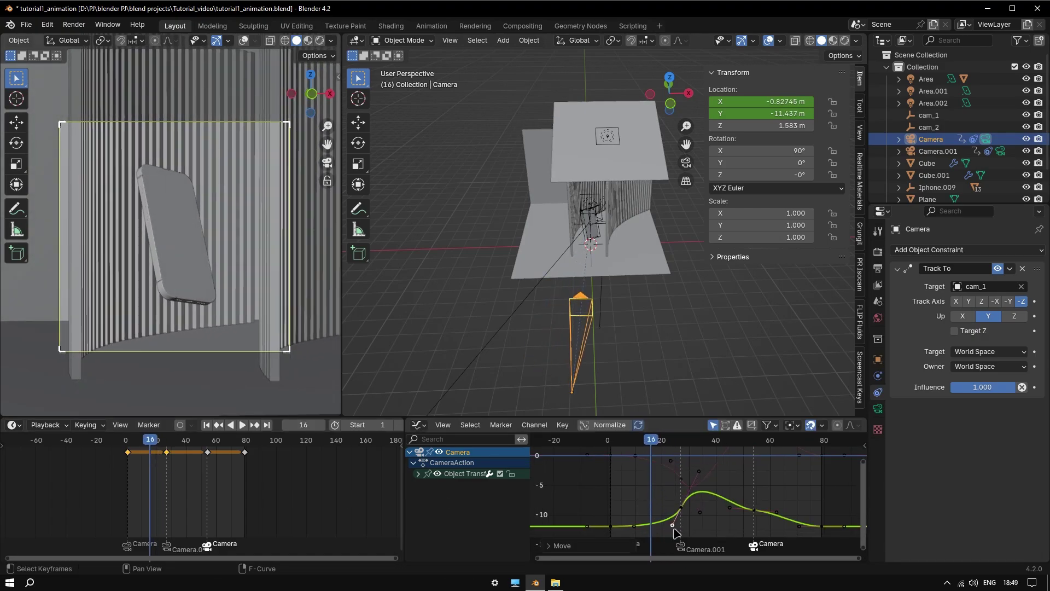
pyautogui.moveTo(150, 440); pyautogui.dragTo(174, 449)
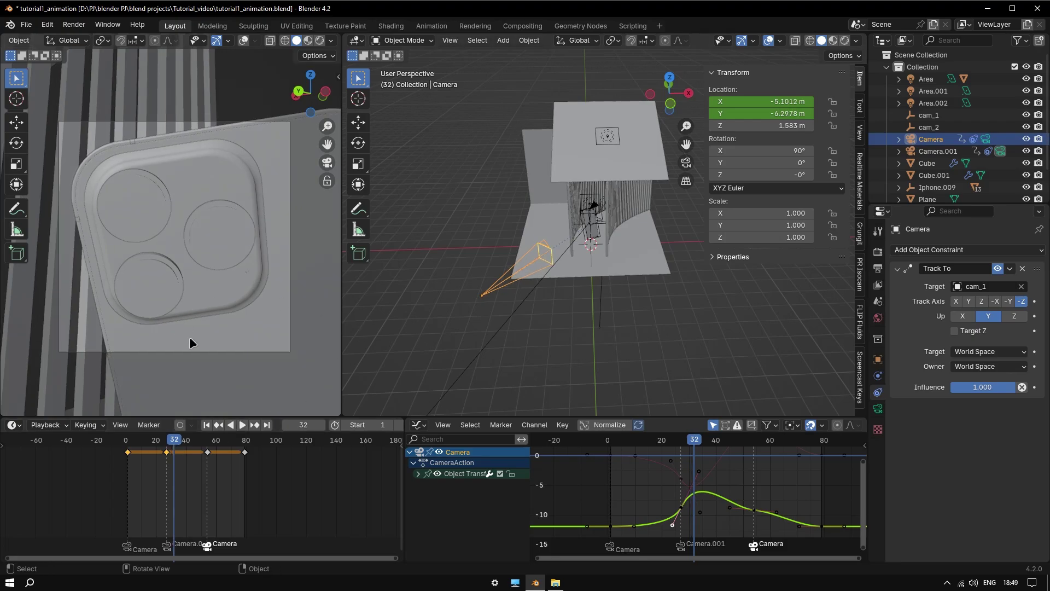
# On Camera.001's X location curve, raise the outgoing handle at frame 29 and lower the incoming handle at frame 54.
pyautogui.click(602, 214)
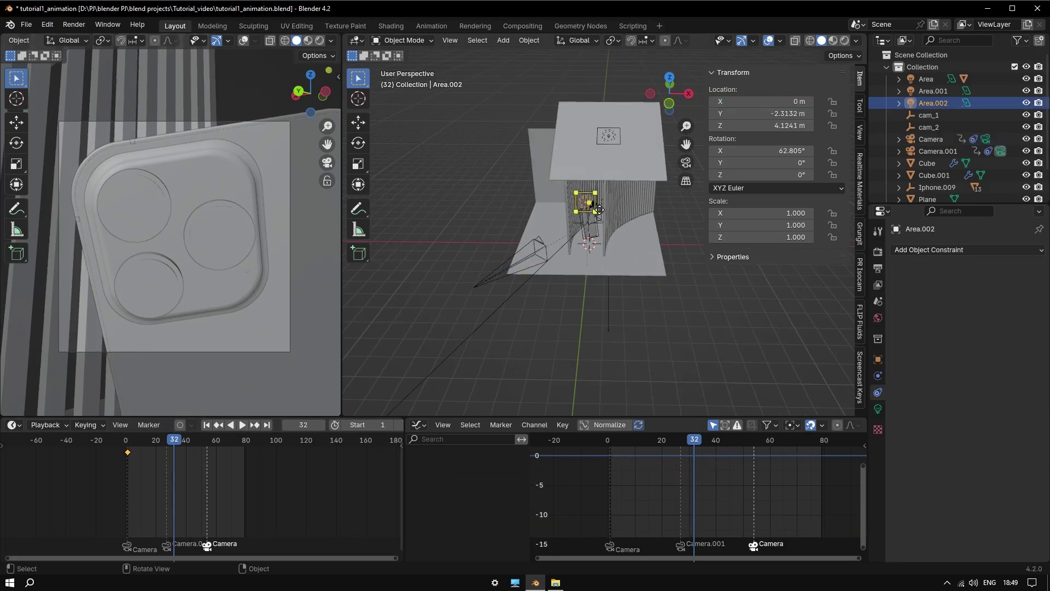
pyautogui.click(602, 213)
pyautogui.click(601, 210)
pyautogui.moveTo(736, 465); pyautogui.dragTo(764, 559, button='middle')
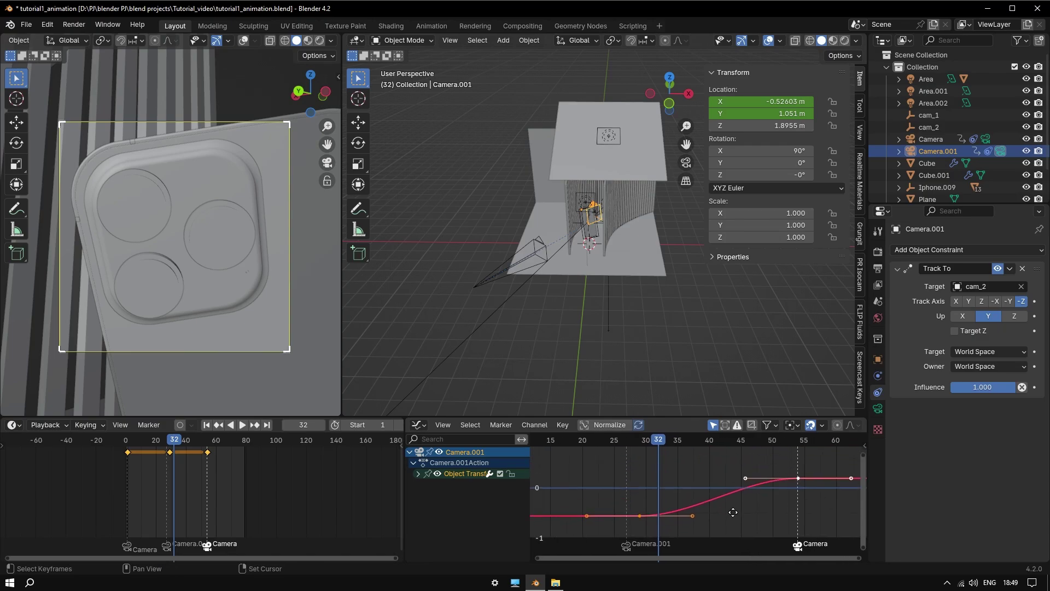
pyautogui.moveTo(688, 522); pyautogui.dragTo(634, 498)
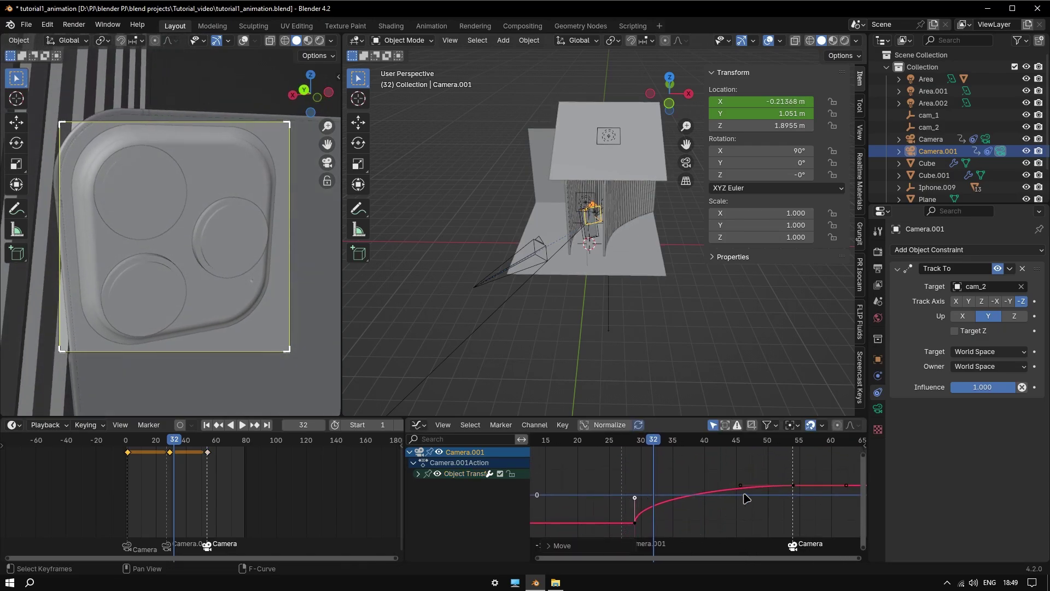
pyautogui.moveTo(749, 488); pyautogui.dragTo(803, 509)
# Preview Camera.001's motion, soften the slope of its outgoing X location handle at frame 29, and play the animation again.
pyautogui.press('space')
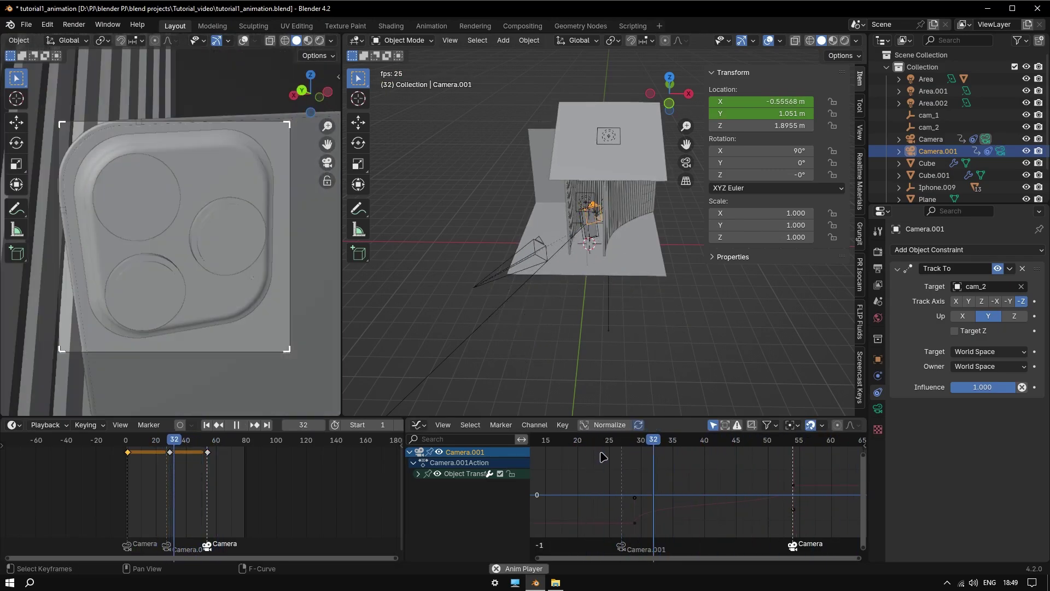
pyautogui.press('space')
pyautogui.click(639, 502)
pyautogui.moveTo(638, 502); pyautogui.dragTo(662, 489)
pyautogui.press('space')
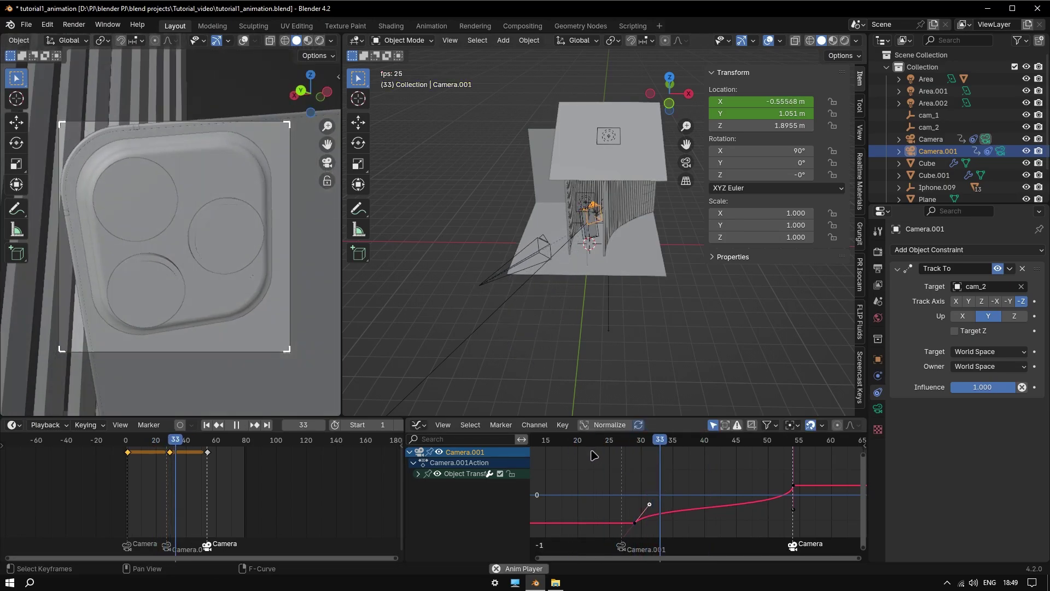
# Move Camera.001's frame 29 keyframe back 2 frames to frame 27, in line with its camera marker.
pyautogui.moveTo(169, 460); pyautogui.dragTo(258, 468, button='middle')
pyautogui.keyDown('shift'); pyautogui.moveTo(262, 466); pyautogui.dragTo(260, 463, button='right'); pyautogui.keyUp('shift')
pyautogui.click(258, 452)
pyautogui.press('g')
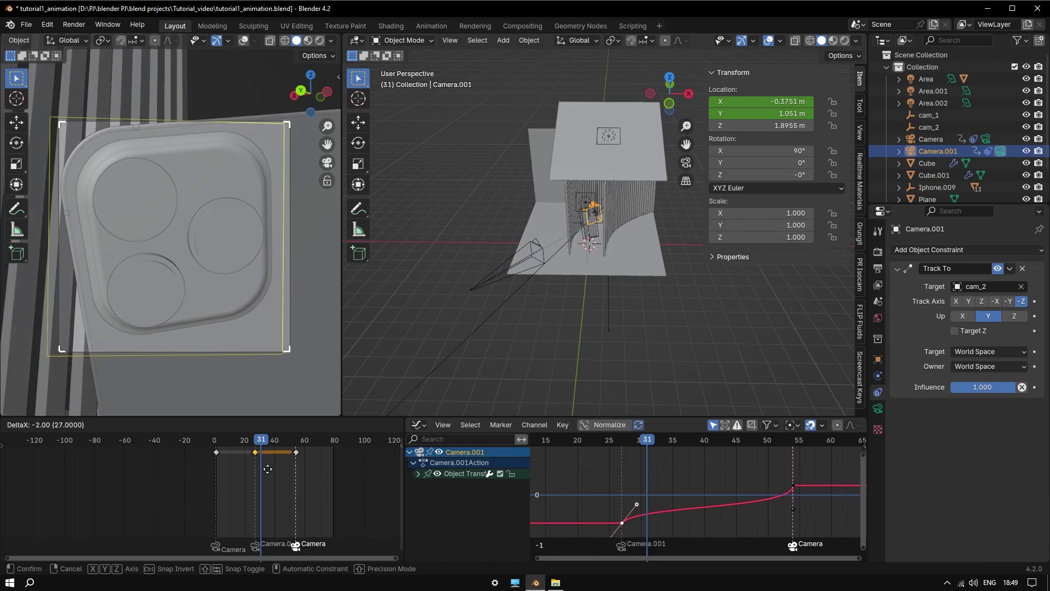
pyautogui.click(268, 468)
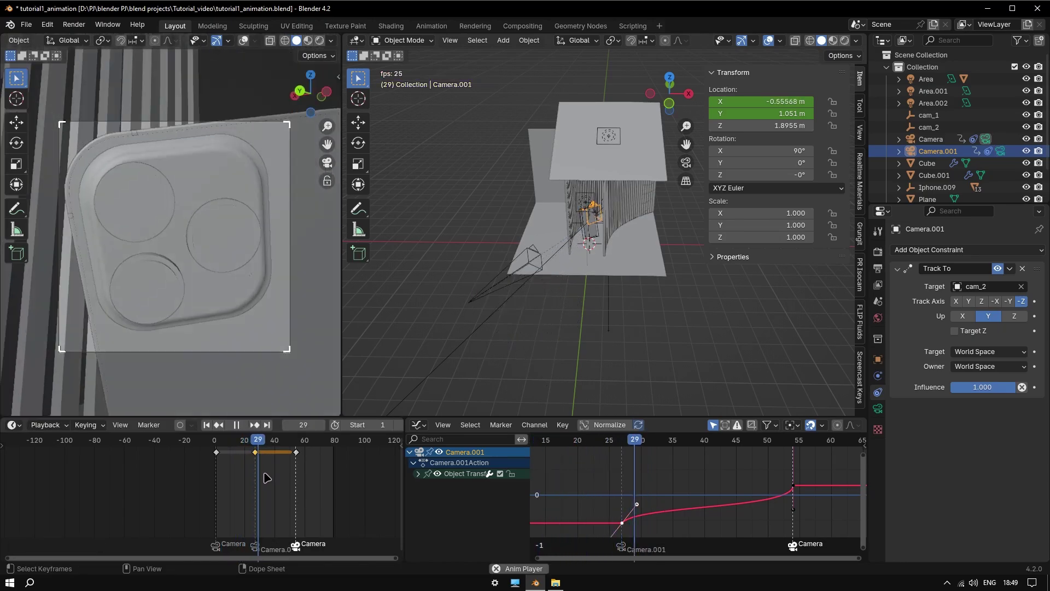
# Save the project and play the animation from the second camera's close-up into the final wide shot.
pyautogui.press('space')
pyautogui.hotkey('ctrl', 's')
pyautogui.press('space')
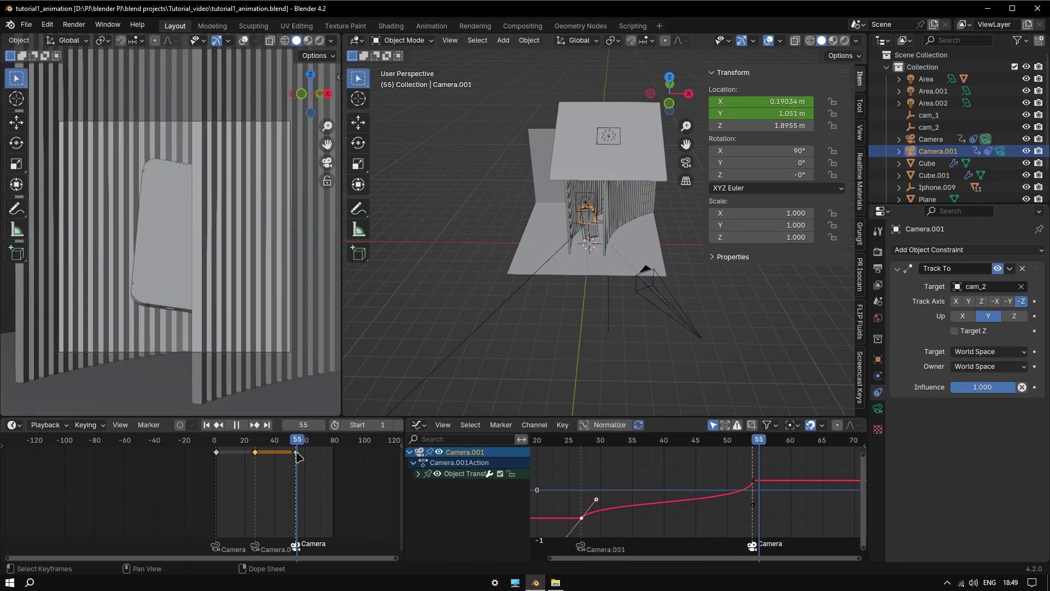
pyautogui.press('space')
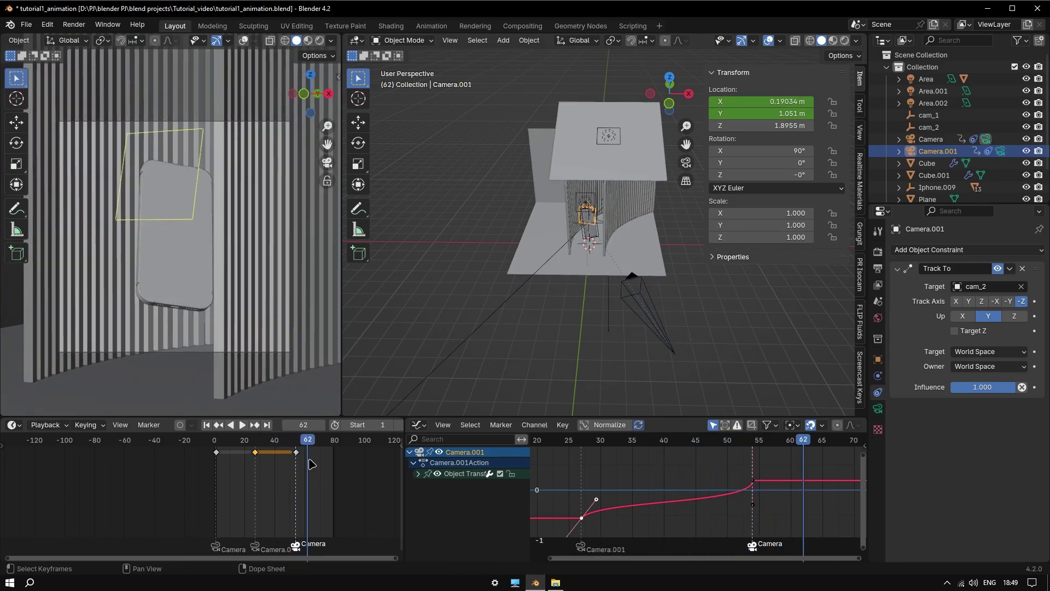
# Select the original camera and lower the outgoing handle of its X location curve at frame 54.
pyautogui.click(670, 352)
pyautogui.scroll(-2, 681, 505)
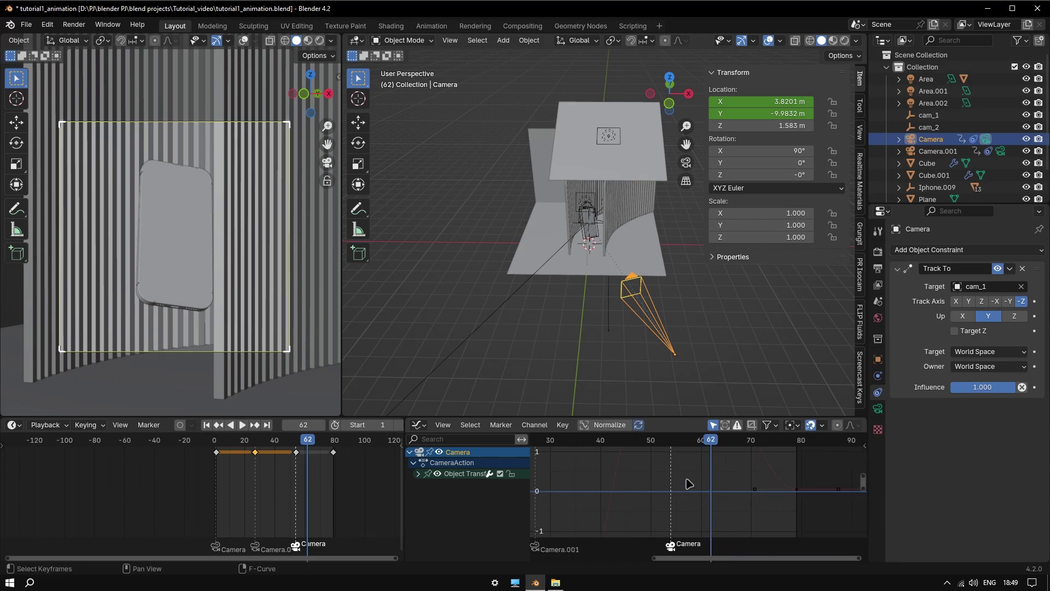
pyautogui.scroll(-2, 657, 492)
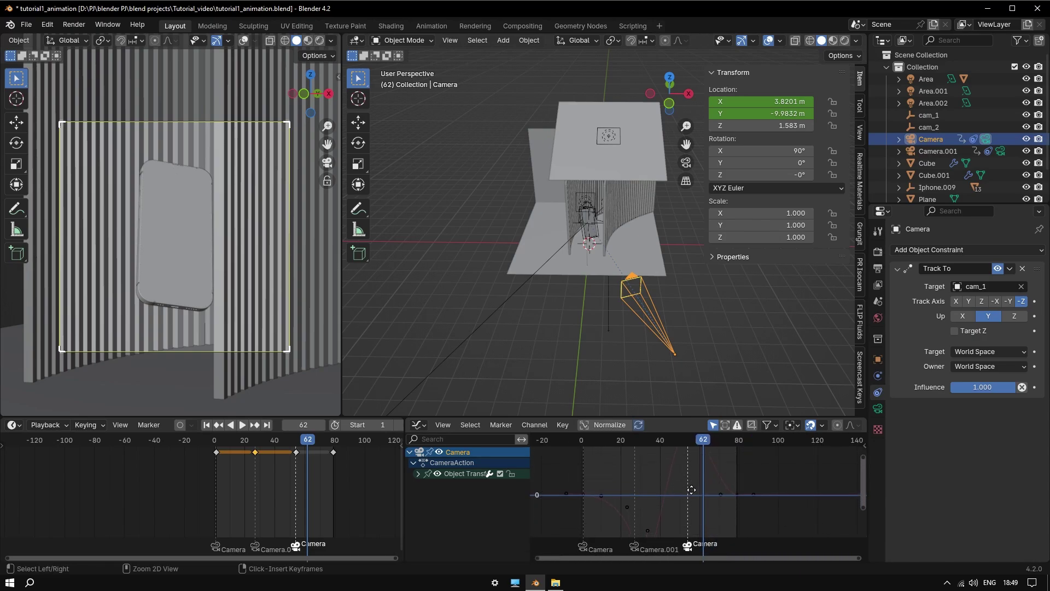
pyautogui.moveTo(691, 490)
pyautogui.keyDown('ctrl'); pyautogui.mouseDown(button='middle')
pyautogui.moveTo(646, 499)
pyautogui.moveTo(693, 508)
pyautogui.mouseUp(button='middle'); pyautogui.keyUp('ctrl')
pyautogui.moveTo(789, 456); pyautogui.dragTo(728, 481, button='middle')
pyautogui.click(729, 480)
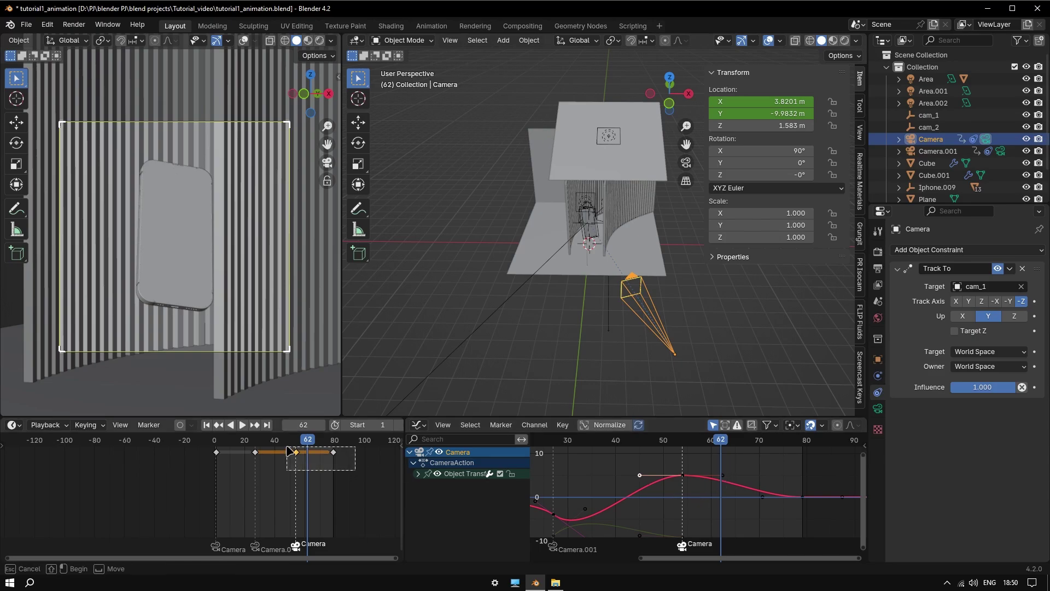
pyautogui.moveTo(290, 451); pyautogui.dragTo(289, 449)
pyautogui.moveTo(675, 485); pyautogui.dragTo(647, 468, button='middle')
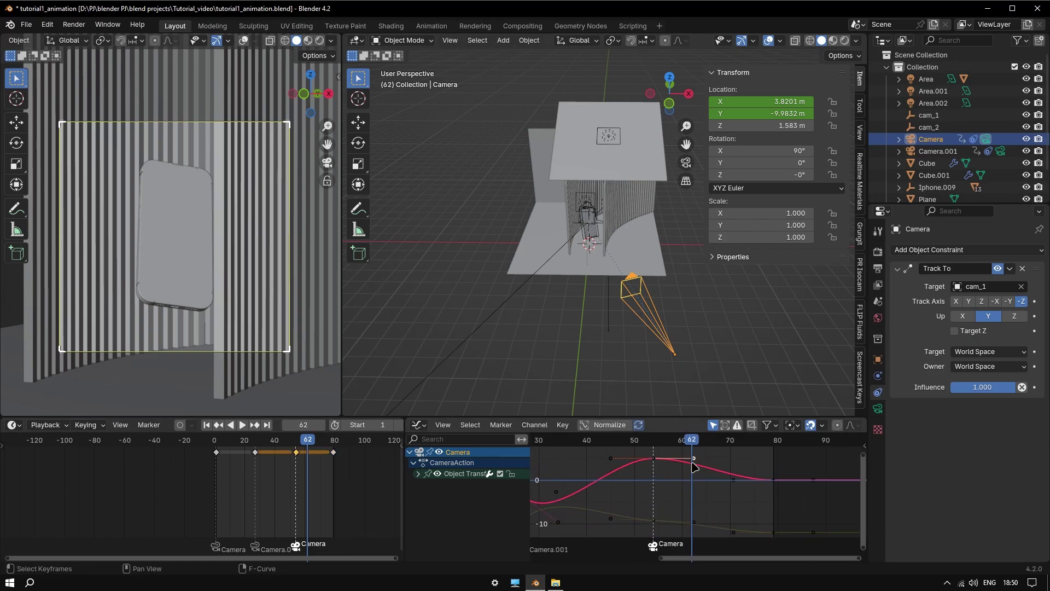
pyautogui.moveTo(694, 466)
pyautogui.mouseDown()
pyautogui.moveTo(689, 495)
pyautogui.moveTo(705, 516)
pyautogui.moveTo(695, 459)
pyautogui.mouseUp()
# Try raising the original camera's outgoing Y location handle at frame 54, preview the motion, and undo the handle move.
pyautogui.click(694, 521)
pyautogui.moveTo(686, 462); pyautogui.dragTo(695, 487, button='middle')
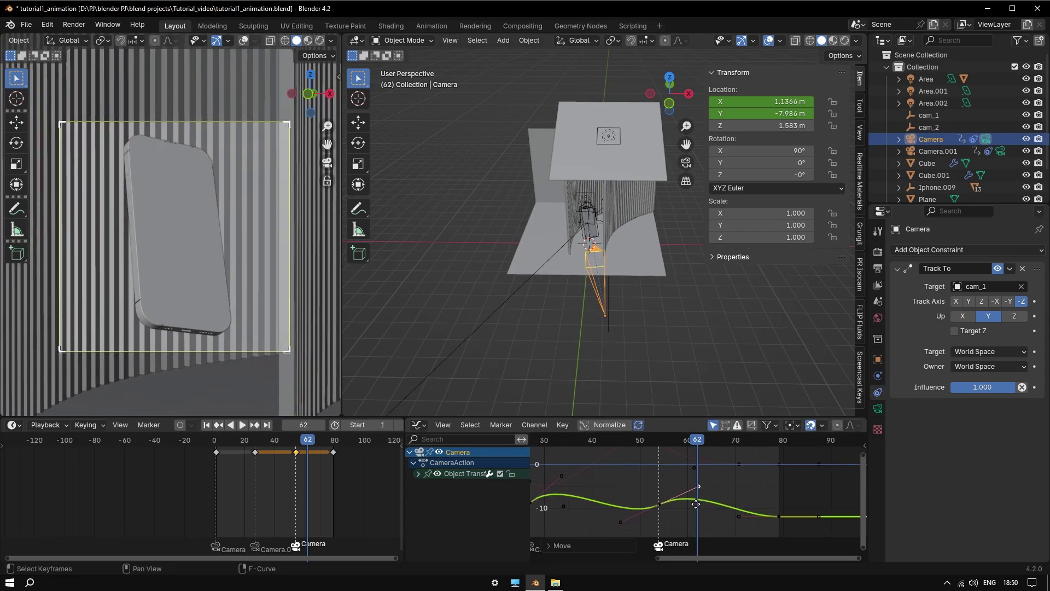
pyautogui.click(690, 443)
pyautogui.press('space')
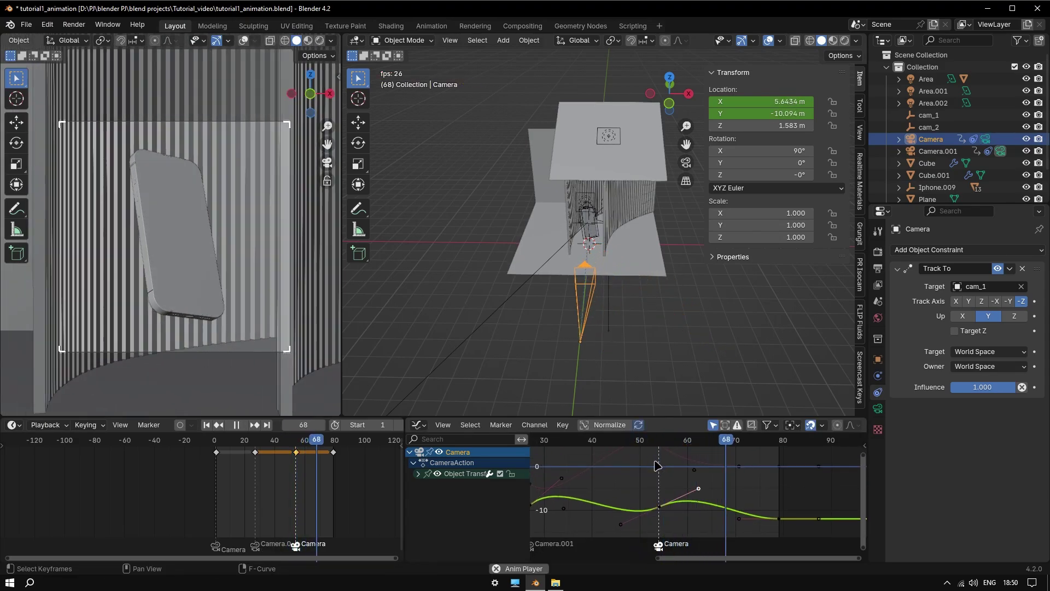
pyautogui.press('space')
pyautogui.hotkey('ctrl', 'z')
pyautogui.press('space')
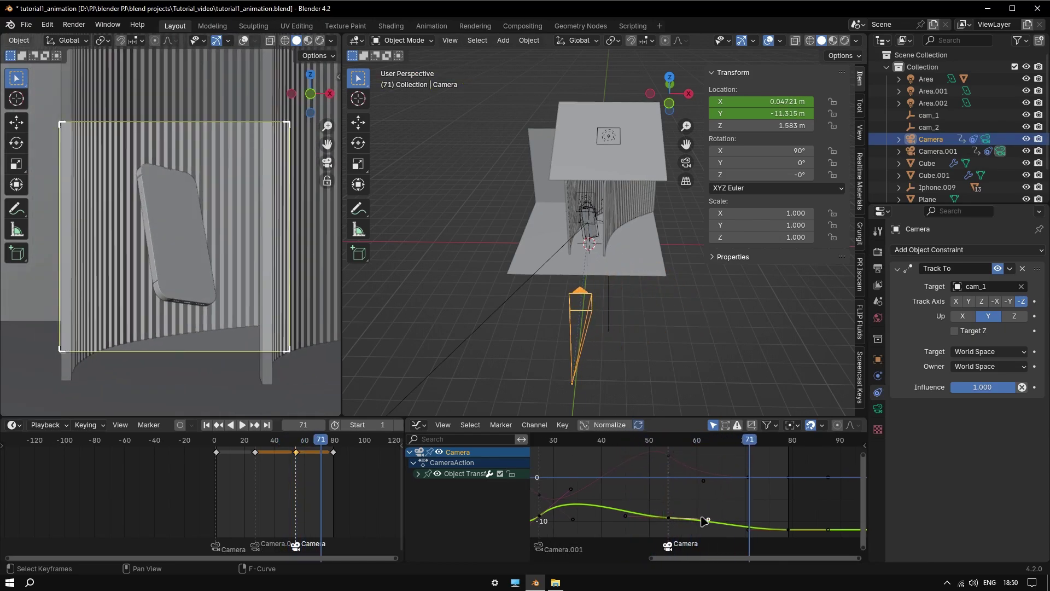
# Pull the original camera's outgoing Y location handle at frame 54 down and closer to its keyframe, and preview the transition.
pyautogui.scroll(3, 706, 508)
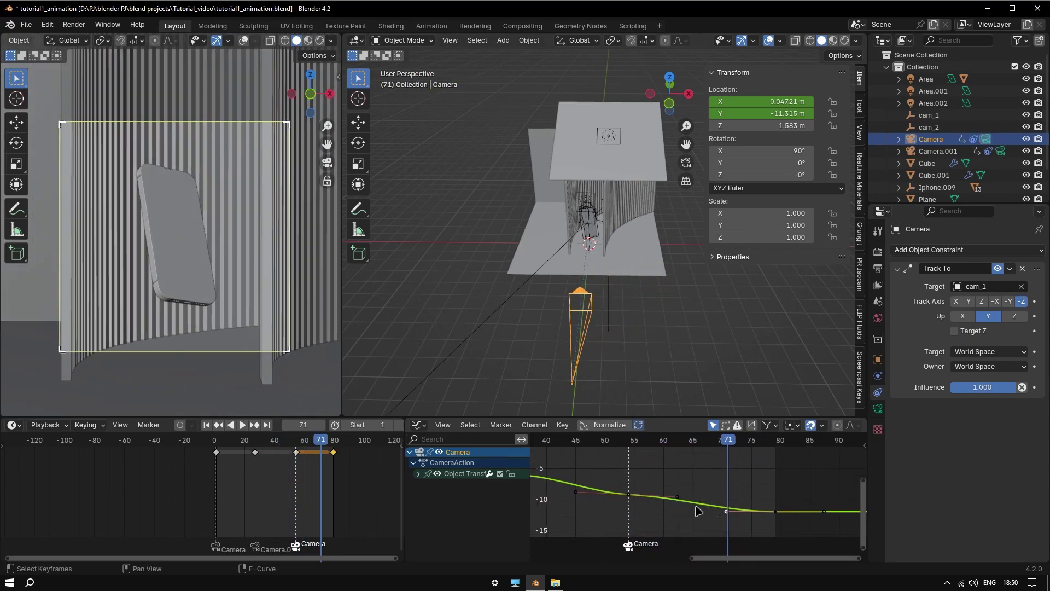
pyautogui.moveTo(699, 511); pyautogui.dragTo(703, 544, button='middle')
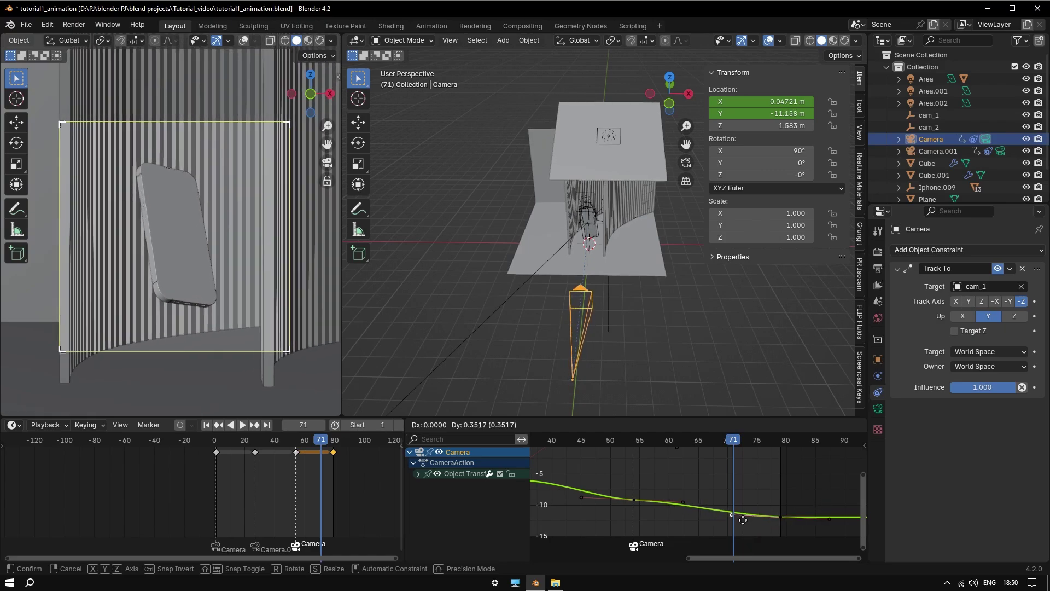
pyautogui.moveTo(653, 502); pyautogui.dragTo(690, 538, button='middle')
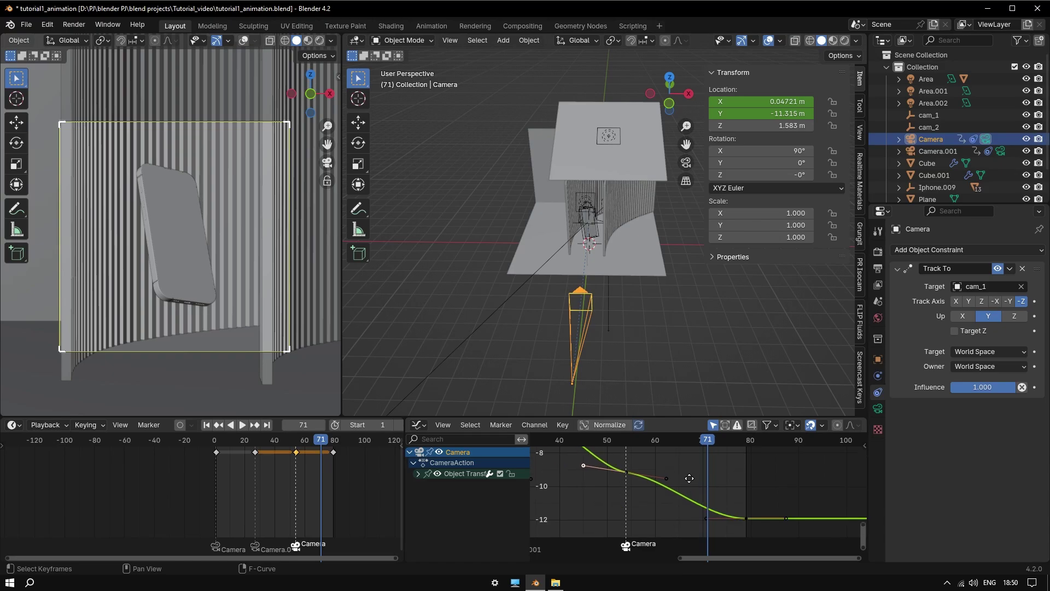
pyautogui.moveTo(690, 478); pyautogui.dragTo(666, 485, button='middle')
pyautogui.press('g')
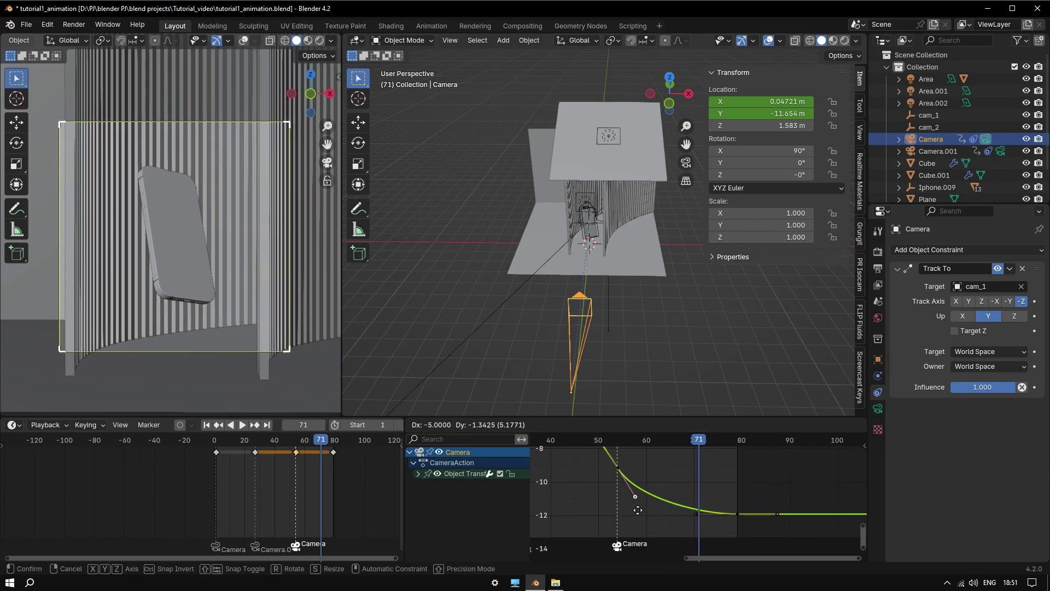
pyautogui.click(635, 516)
pyautogui.click(611, 441)
pyautogui.press('space')
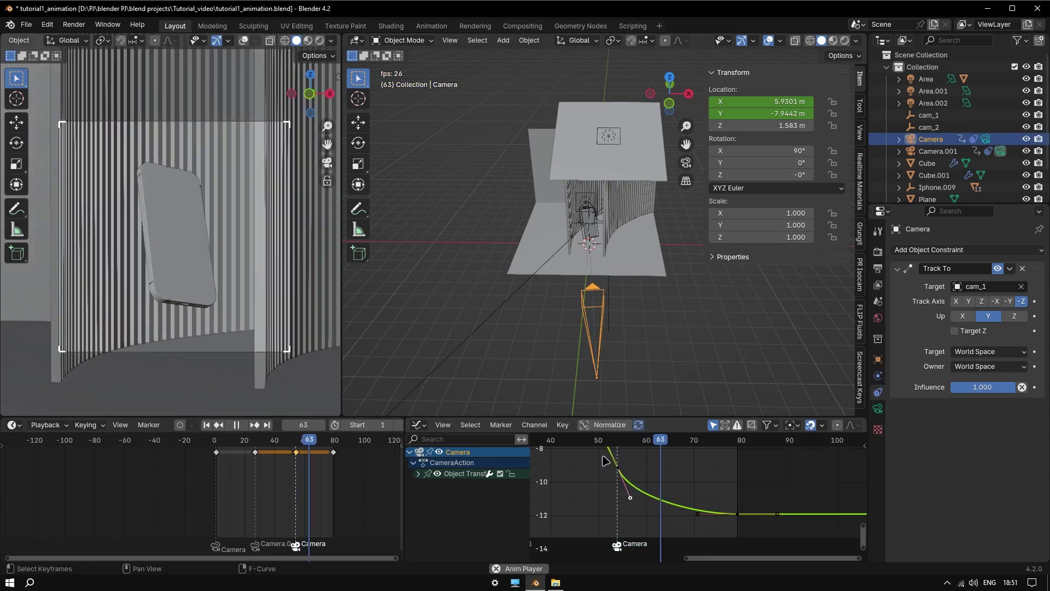
pyautogui.press('space')
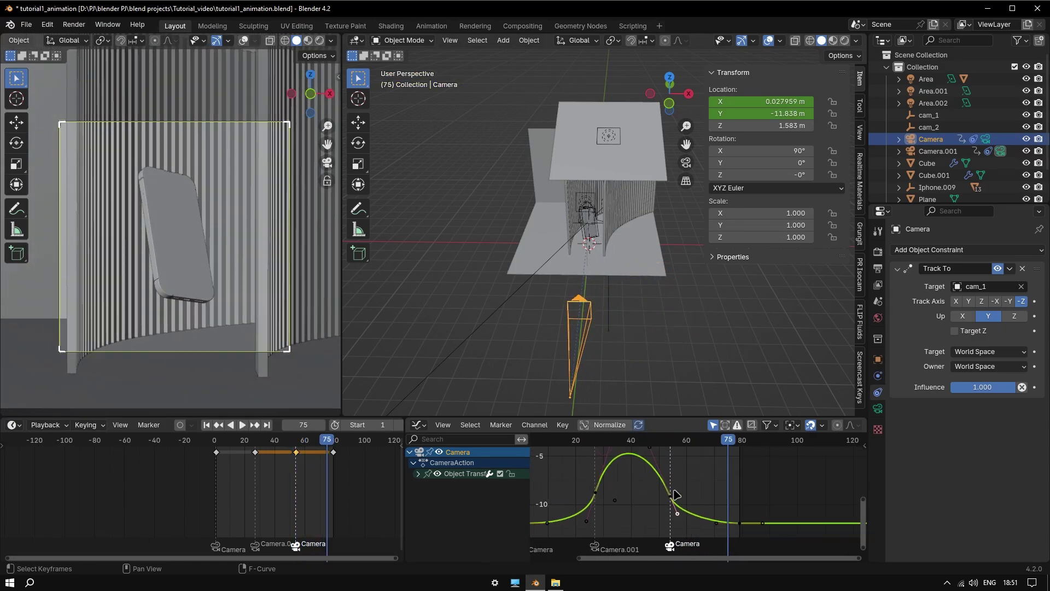
# On the original camera's Y location curve, lower the incoming handle at frame 54, lengthen its outgoing handle, and play the transition.
pyautogui.press('g')
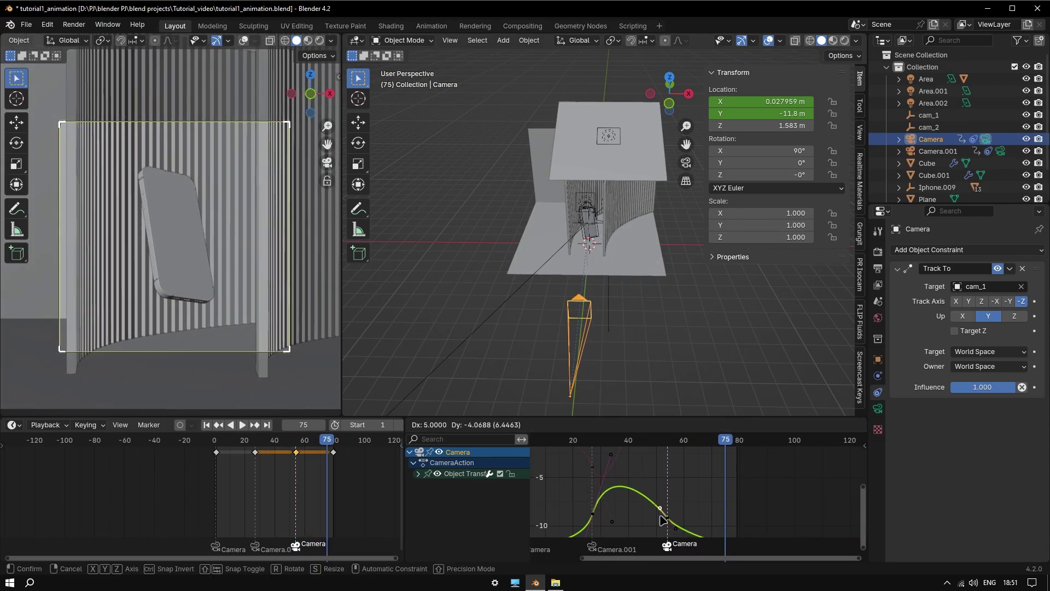
pyautogui.moveTo(678, 502); pyautogui.dragTo(659, 500)
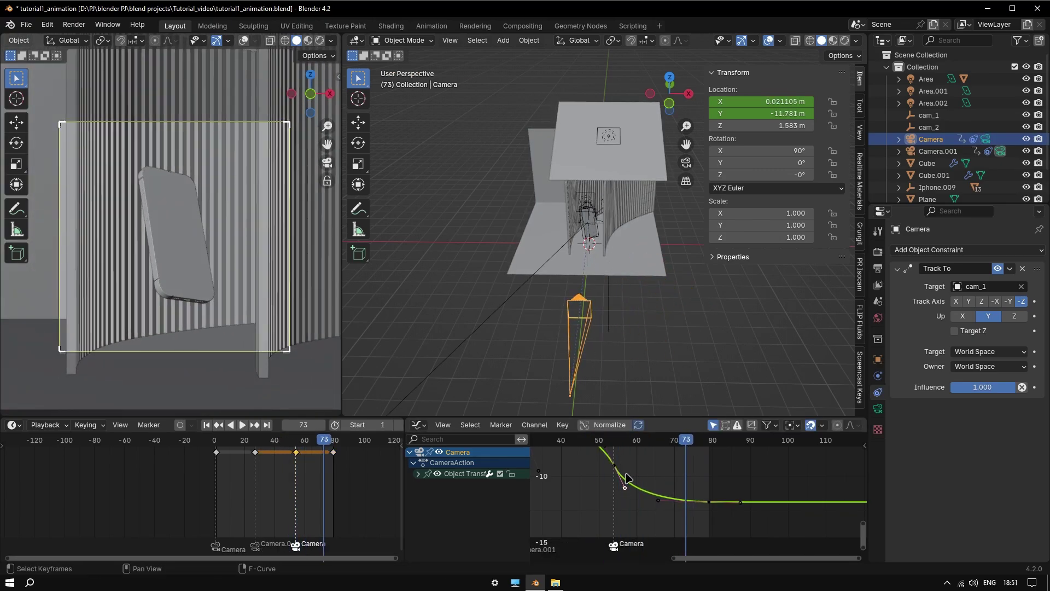
pyautogui.moveTo(627, 480); pyautogui.dragTo(666, 506)
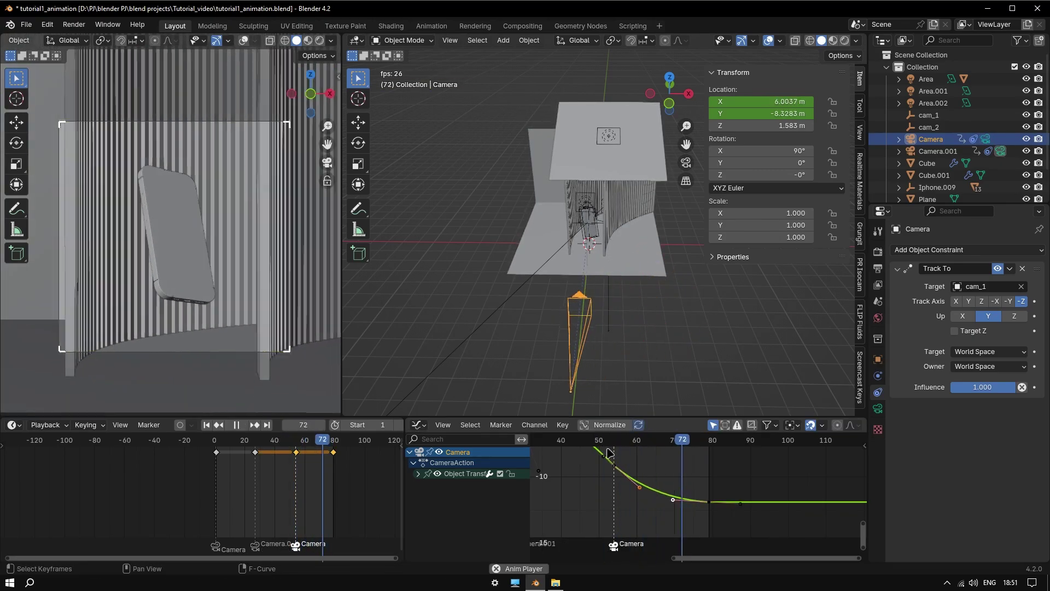
pyautogui.press('Escape')
pyautogui.moveTo(666, 506)
pyautogui.keyDown('ctrl'); pyautogui.mouseDown(button='middle')
pyautogui.moveTo(681, 477)
pyautogui.moveTo(710, 490)
pyautogui.moveTo(679, 455)
pyautogui.mouseUp(button='middle'); pyautogui.keyUp('ctrl')
pyautogui.click(651, 497)
pyautogui.press('space')
# Extend the original camera's outgoing Y location handle at frame 54 further downward and preview the motion.
pyautogui.keyDown('ctrl'); pyautogui.moveTo(685, 504); pyautogui.dragTo(671, 499, button='middle'); pyautogui.keyUp('ctrl')
pyautogui.moveTo(656, 493); pyautogui.dragTo(659, 512)
pyautogui.press('space')
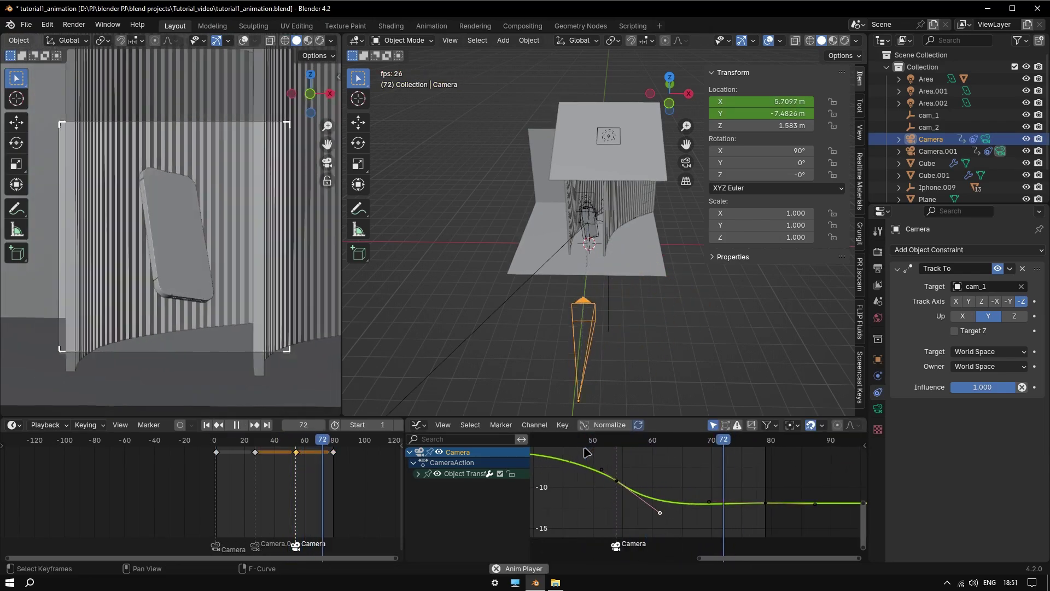
pyautogui.press('space')
# Fine-tune the outgoing Y location handle at frame 54, deselect the curve handles, and play the whole animation.
pyautogui.moveTo(689, 473); pyautogui.dragTo(692, 480, button='middle')
pyautogui.moveTo(672, 523); pyautogui.dragTo(668, 514)
pyautogui.moveTo(654, 516); pyautogui.dragTo(640, 454, button='middle')
pyautogui.press('space')
pyautogui.press('space')
pyautogui.click(592, 473)
pyautogui.press('space')
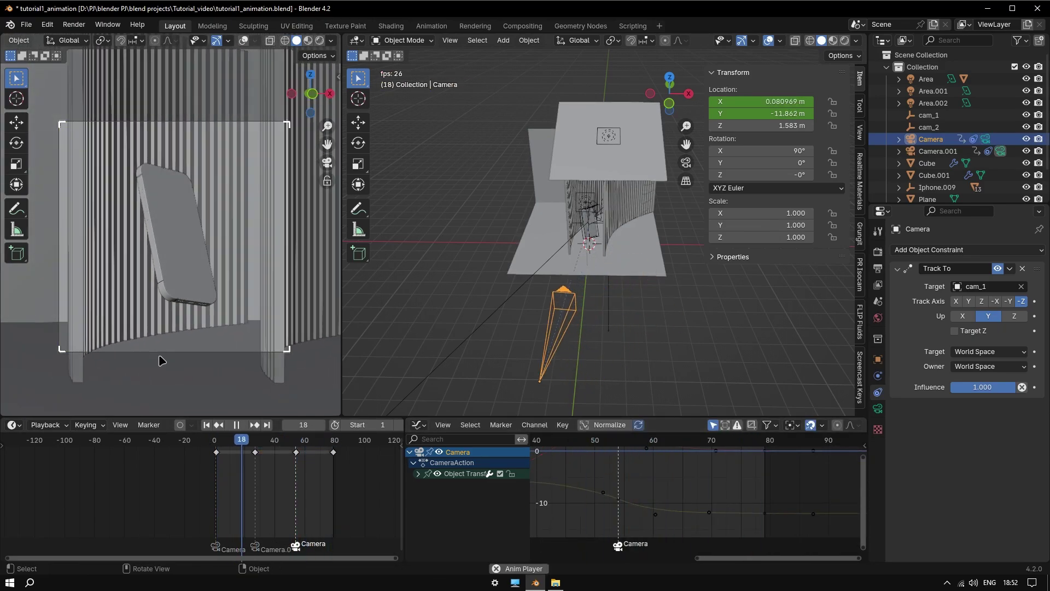